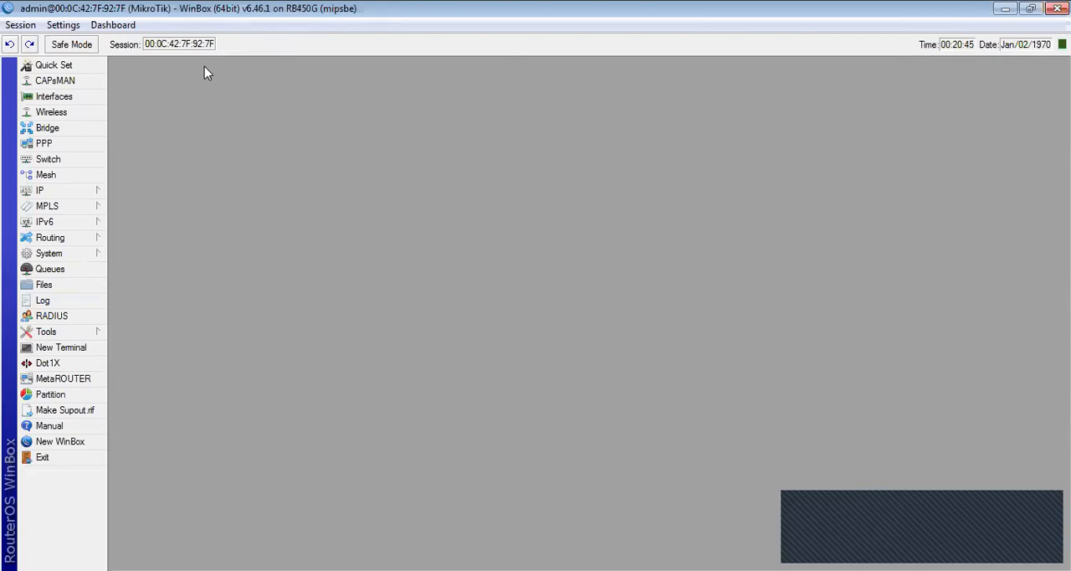
- Create a new IP address entry of 172.16.1.204/24 on interface ether1
click(92, 197)
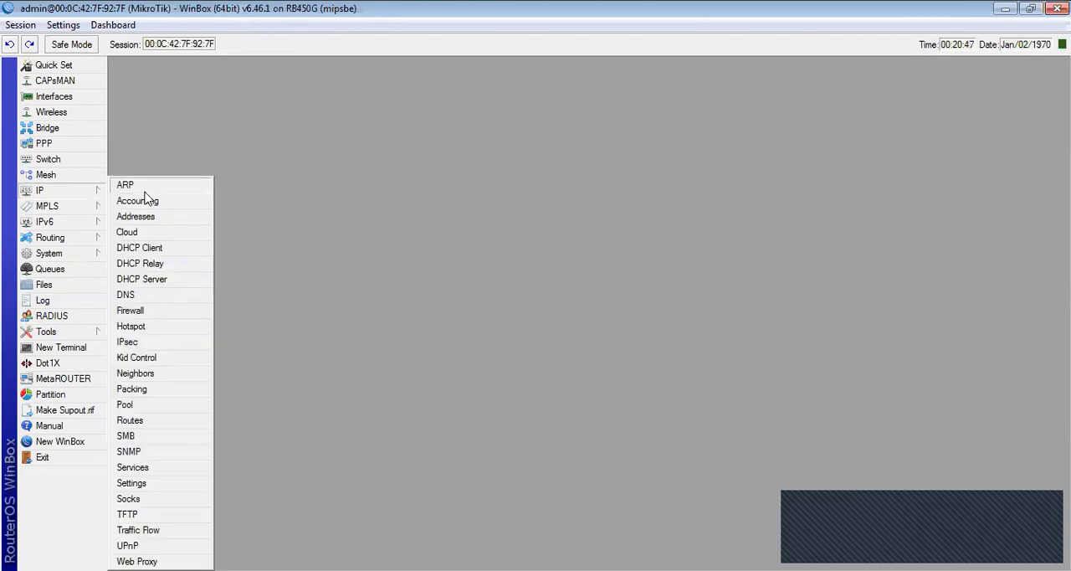
click(138, 217)
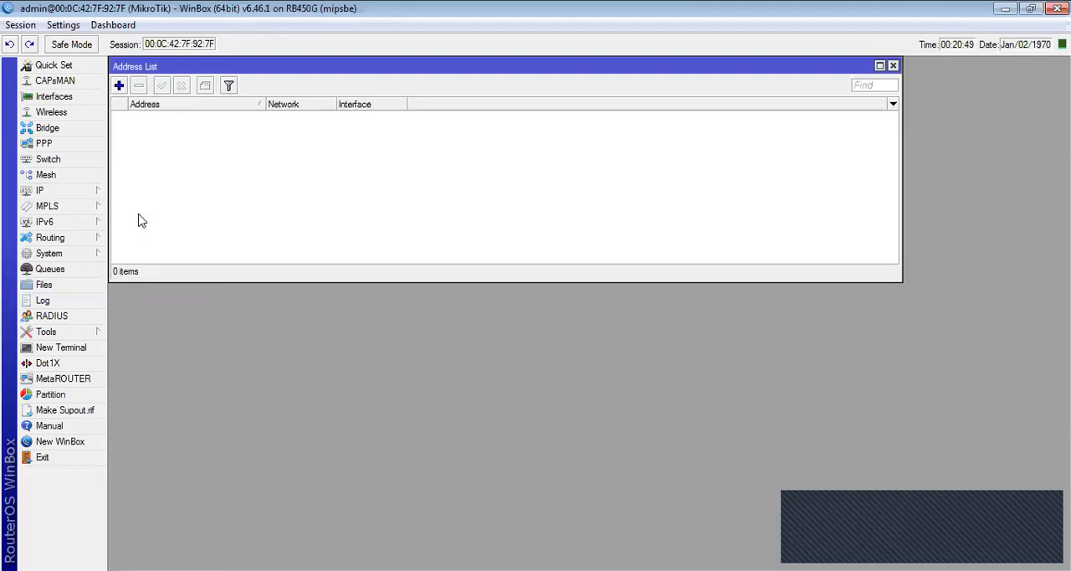
click(119, 86)
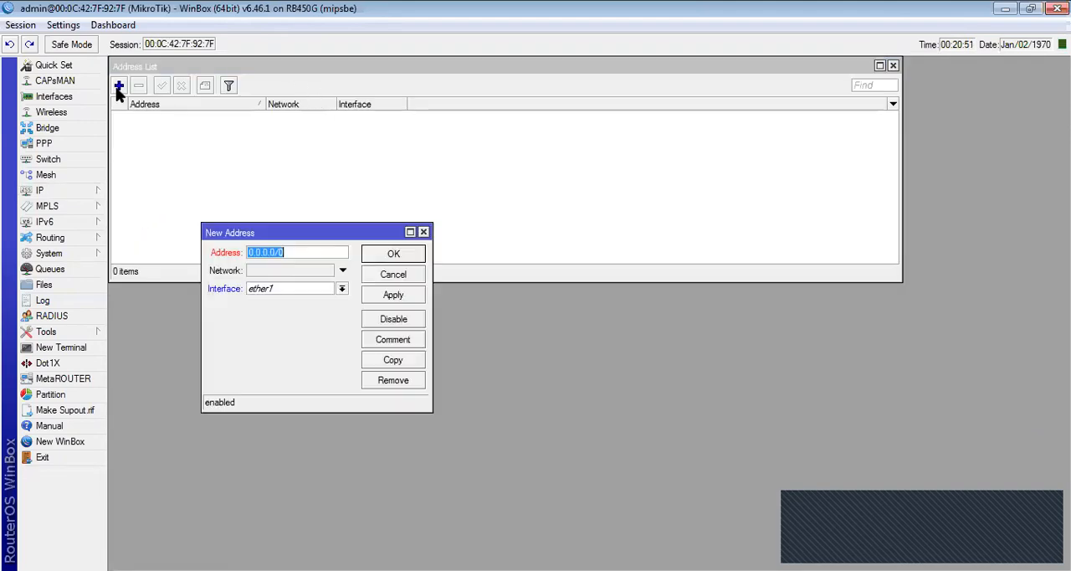
text(172)
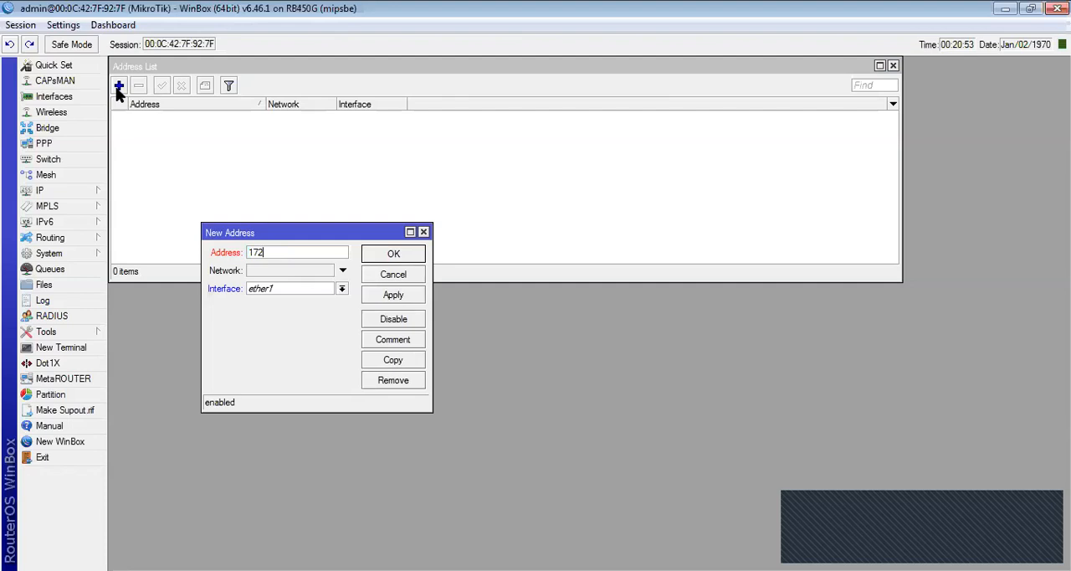
text(.16.1.204/24)
click(289, 289)
click(285, 302)
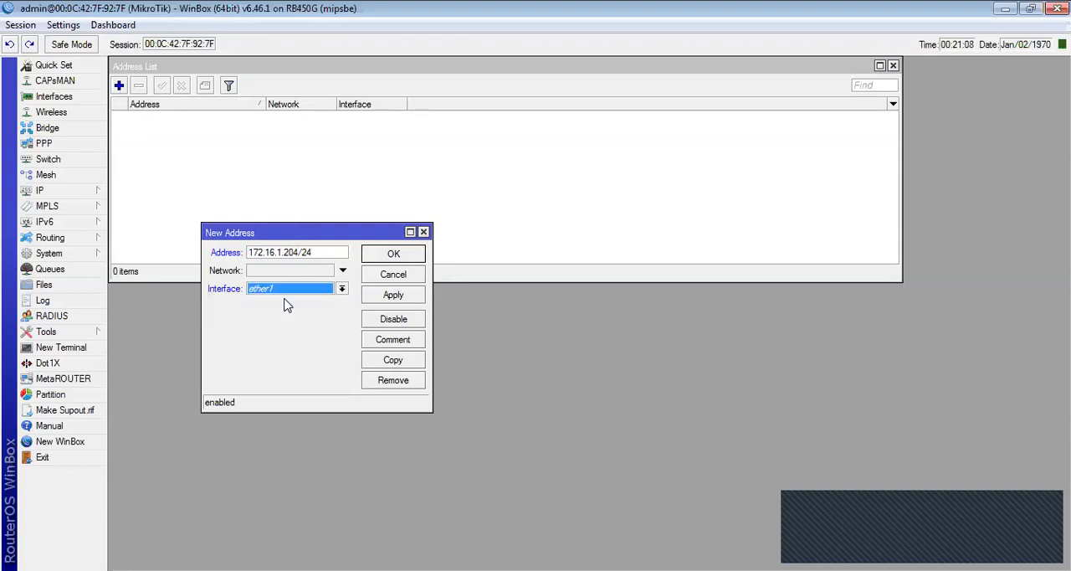
- Add the comment WAN to the new ether1 address and save the entry
click(381, 340)
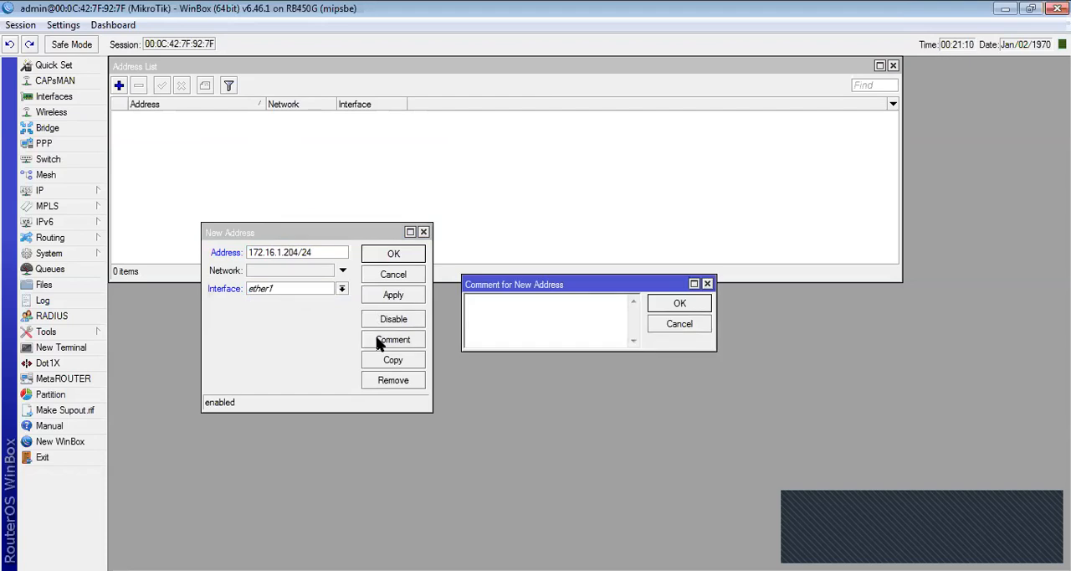
text(WAN)
key(Return)
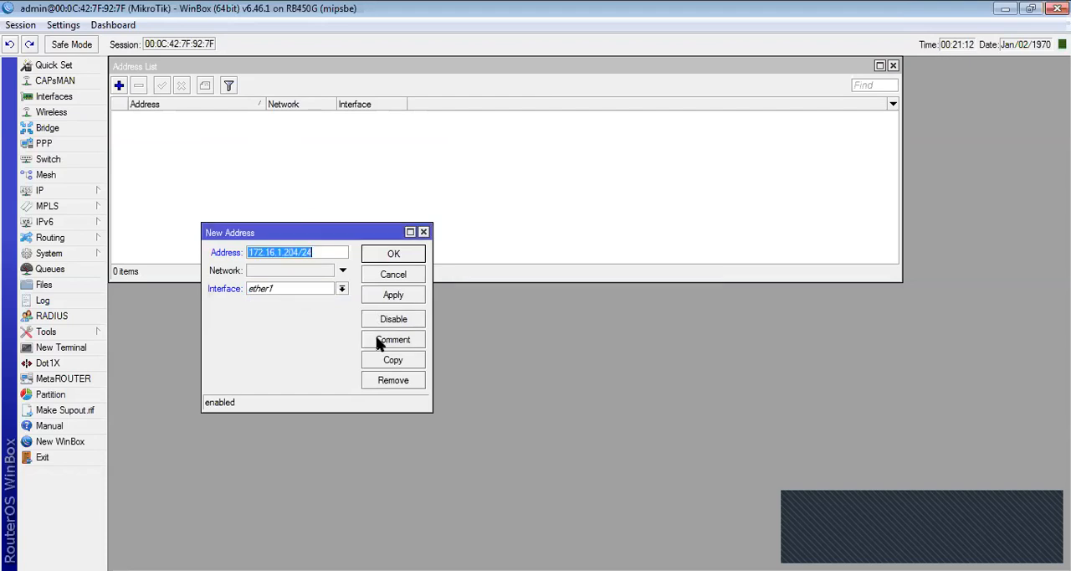
key(Return)
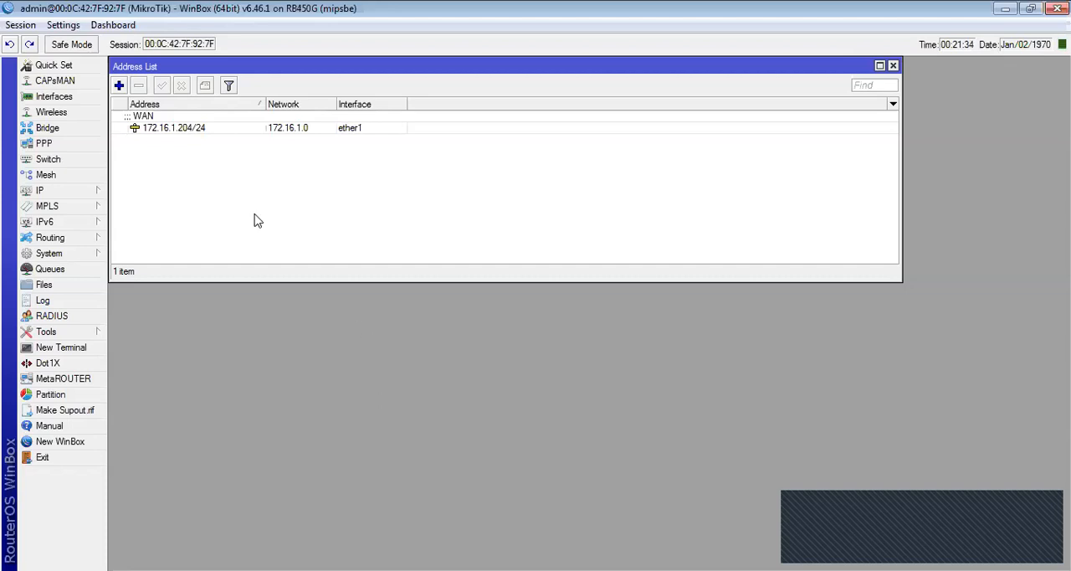
- Add the IP address 192.168.1.1/24 on interface ether5 with the comment LAN
click(119, 86)
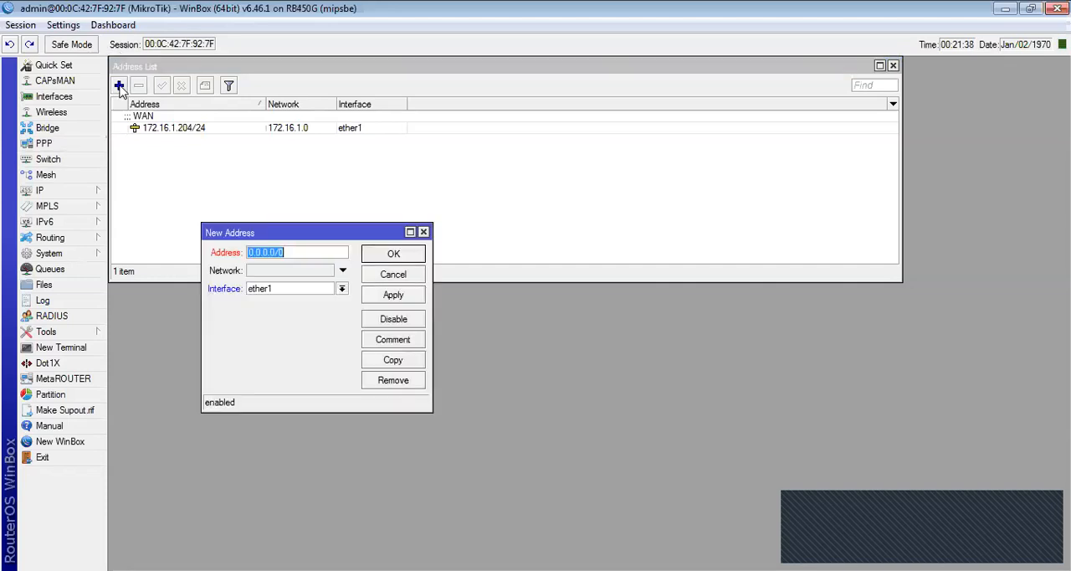
text(192.168.1.1/24)
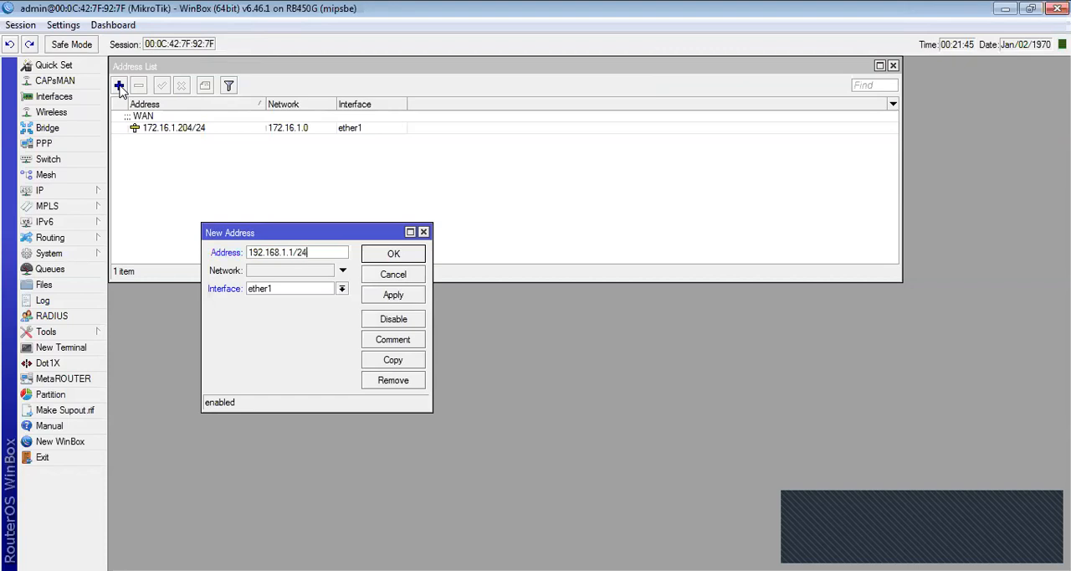
click(273, 288)
click(268, 342)
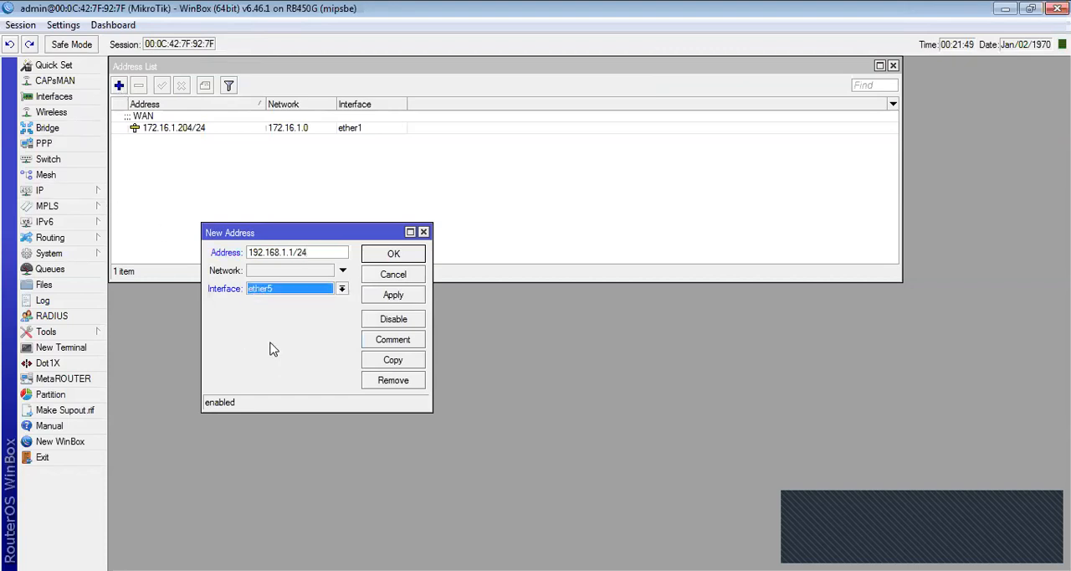
click(382, 343)
text(LAN)
key(Return)
key(Return)
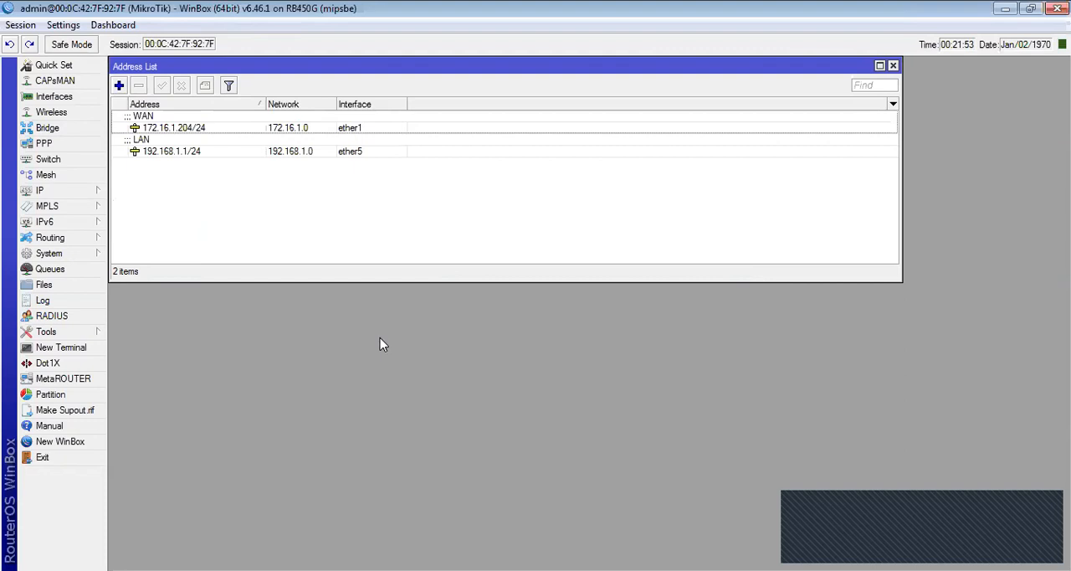
click(187, 128)
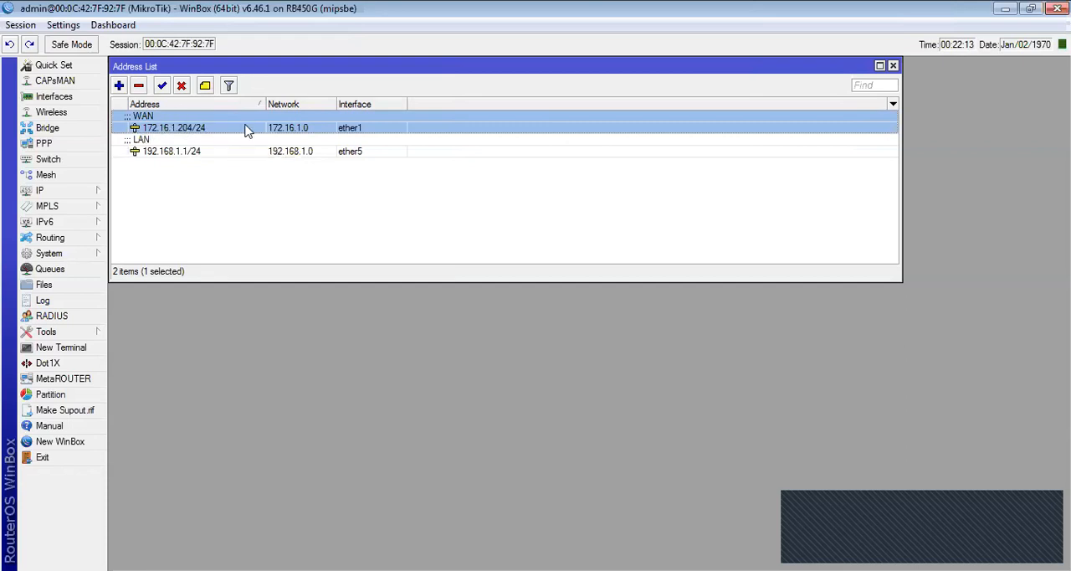
mouse_move(247, 131)
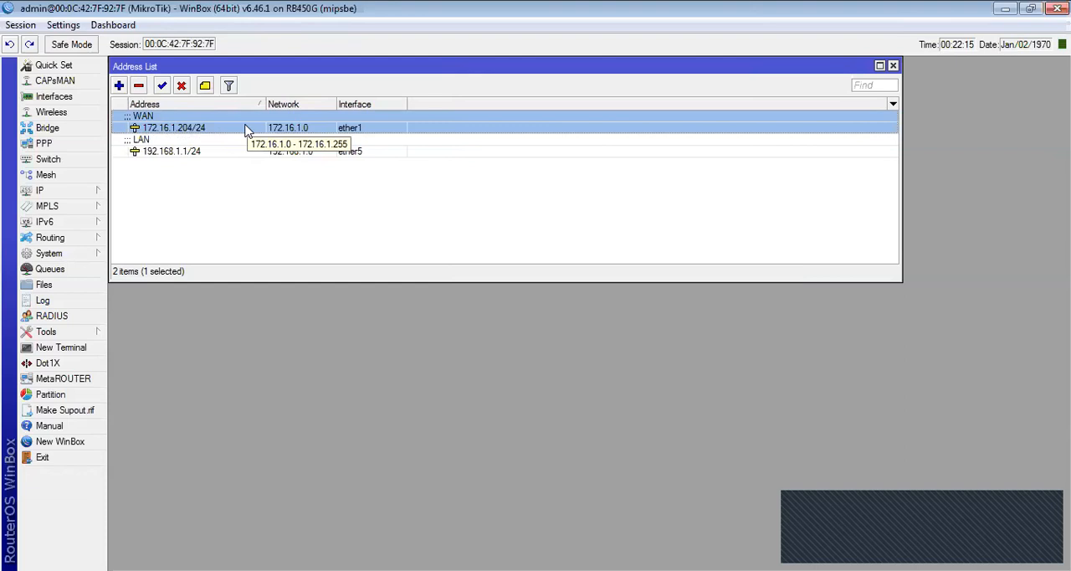
click(143, 154)
mouse_move(142, 157)
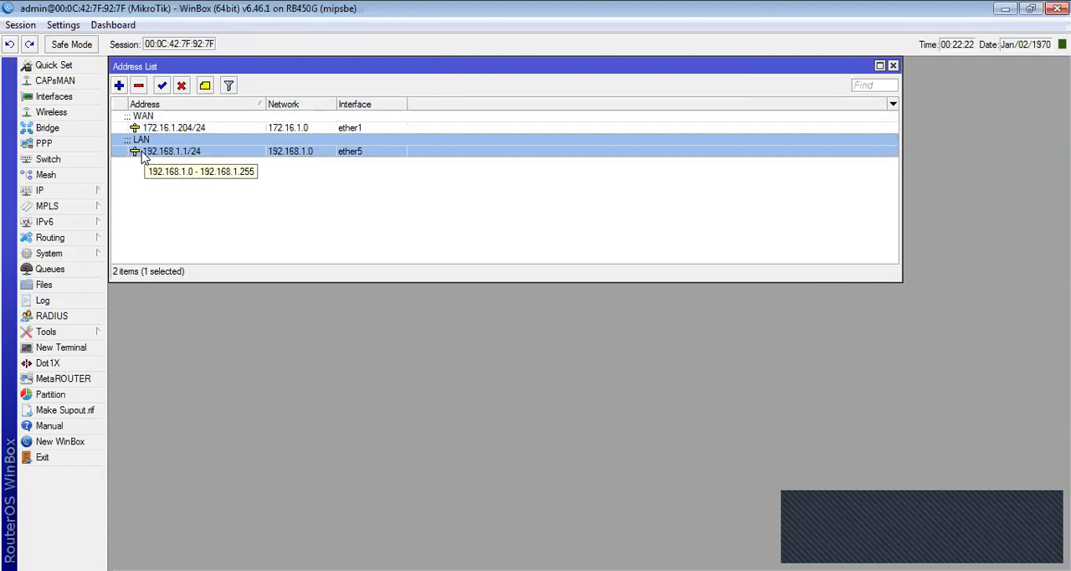
- Create a new IP route for destination 0.0.0.0/0 with gateway 172.16.1.1, leaving its dialog open
click(60, 195)
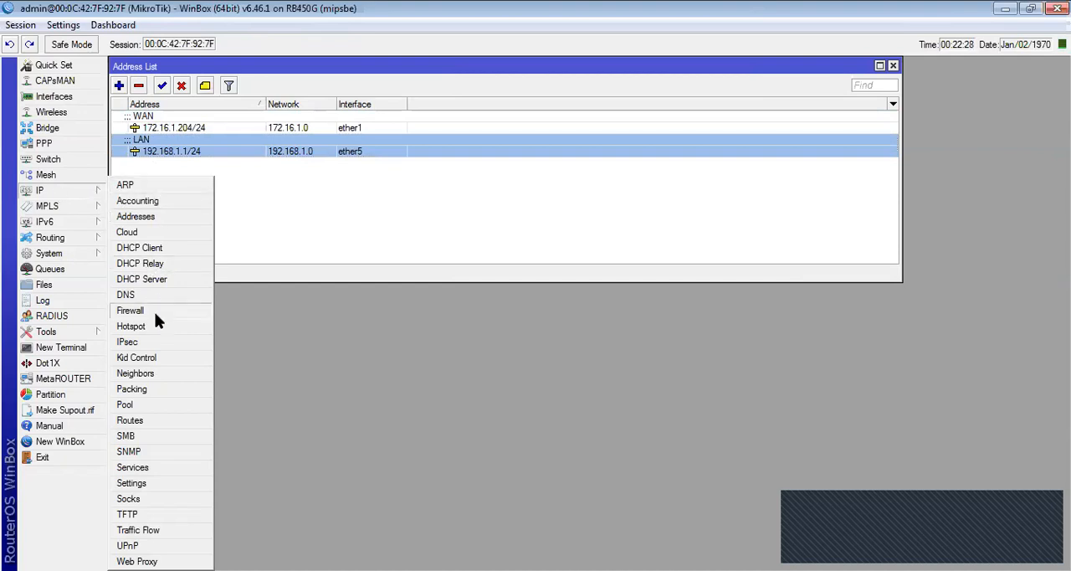
click(150, 423)
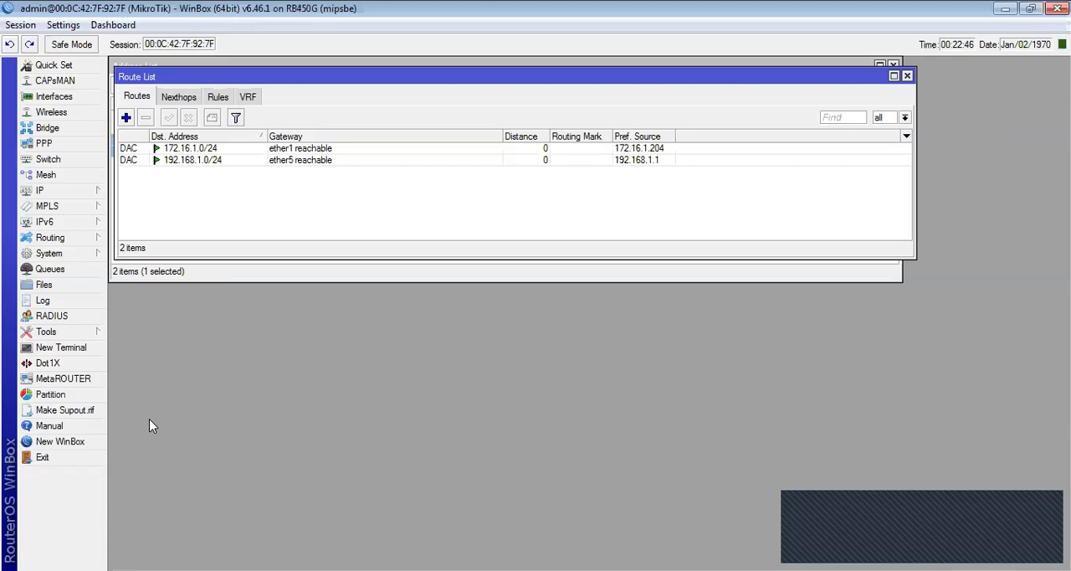
click(125, 118)
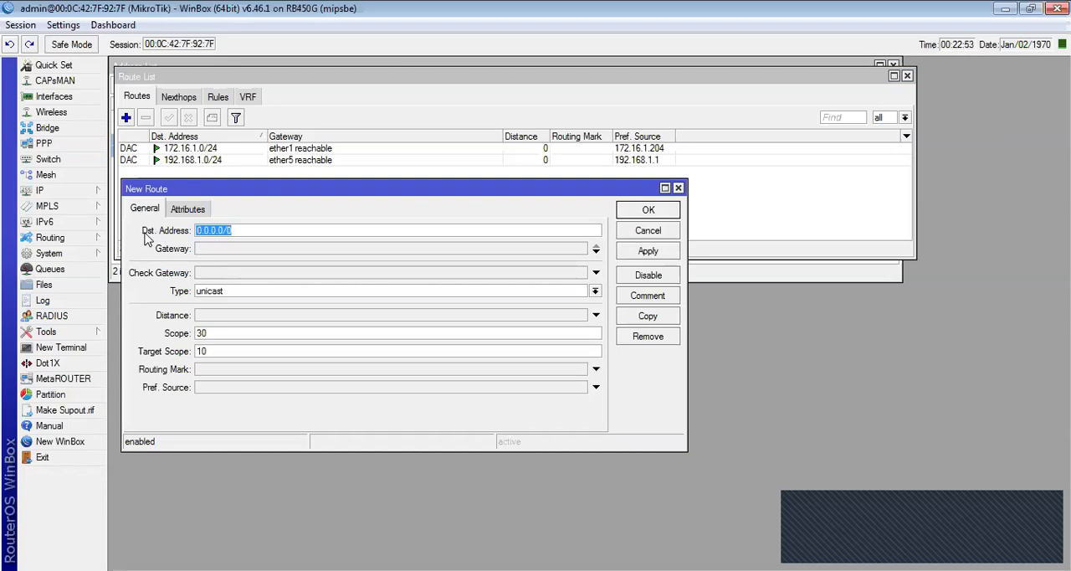
click(215, 249)
text(172.1)
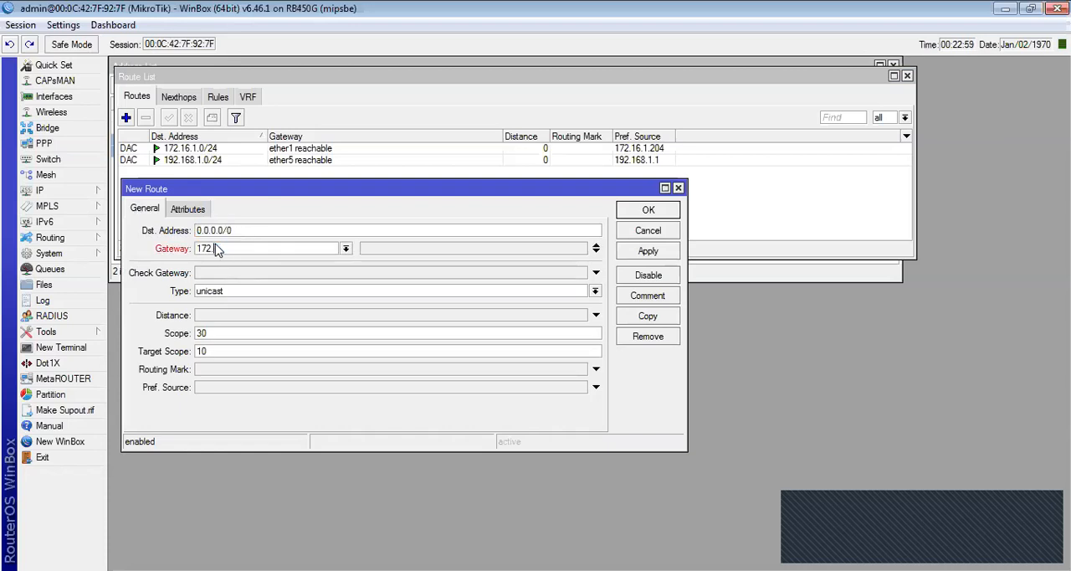
text(6.1.1)
drag(339, 194, 556, 75)
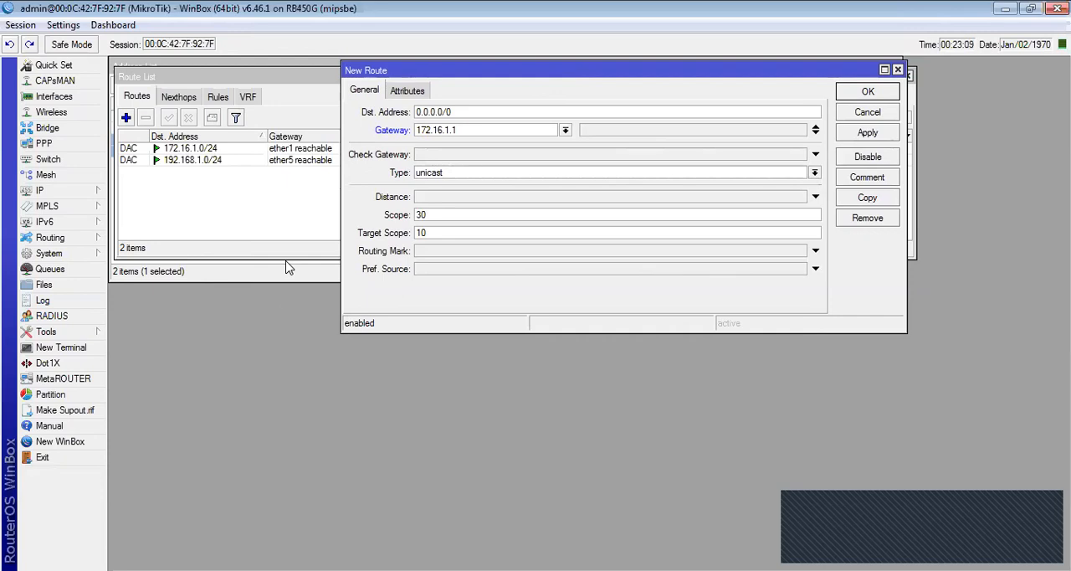
- Open a router terminal, ping the gateway 172.16.1.1, and stop the ping after a few replies
click(66, 347)
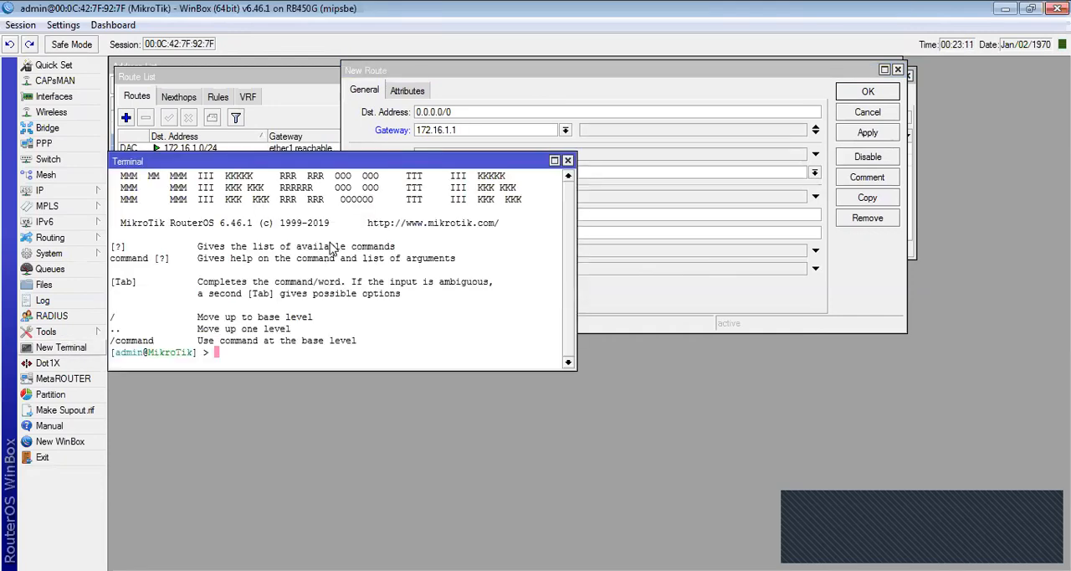
click(276, 152)
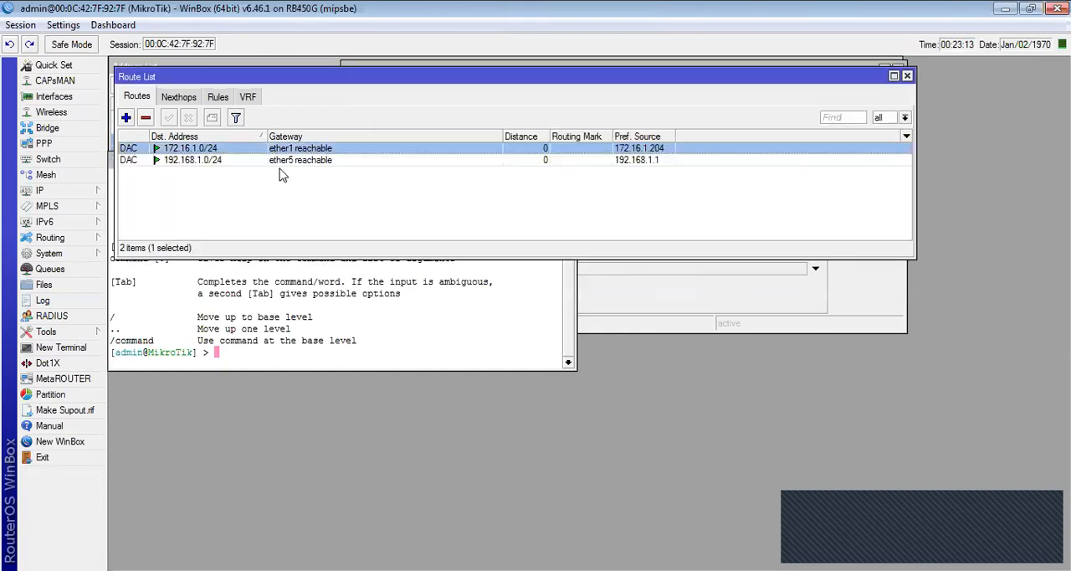
click(326, 308)
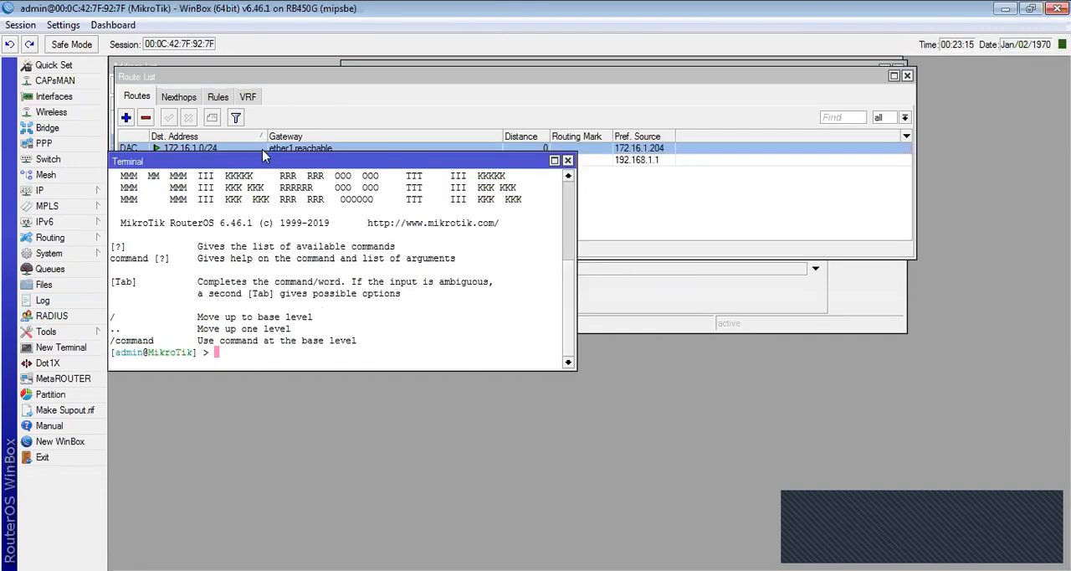
drag(265, 161, 281, 314)
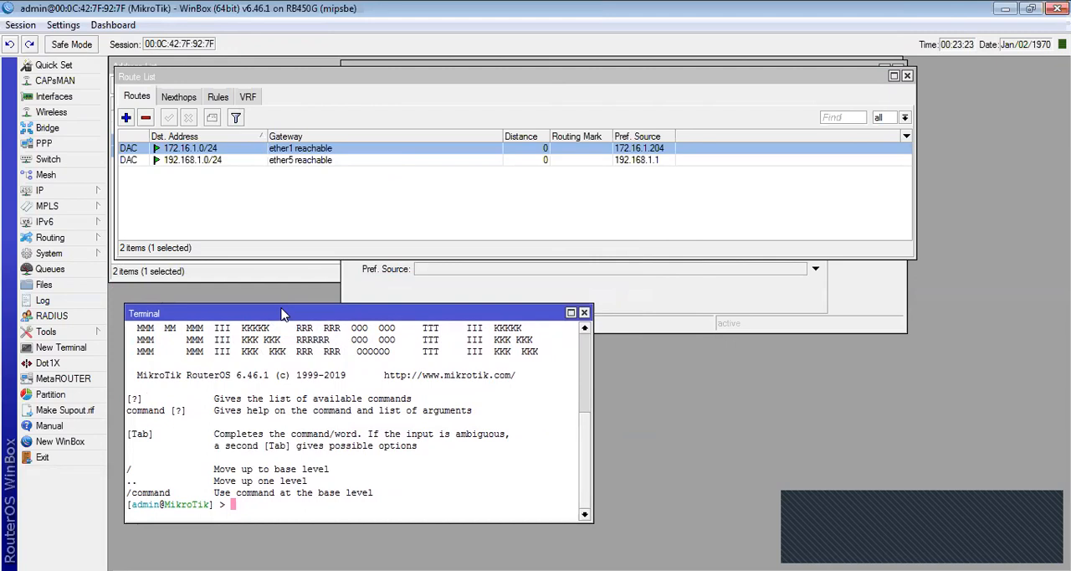
text(ping 172.16.1.1)
key(Return)
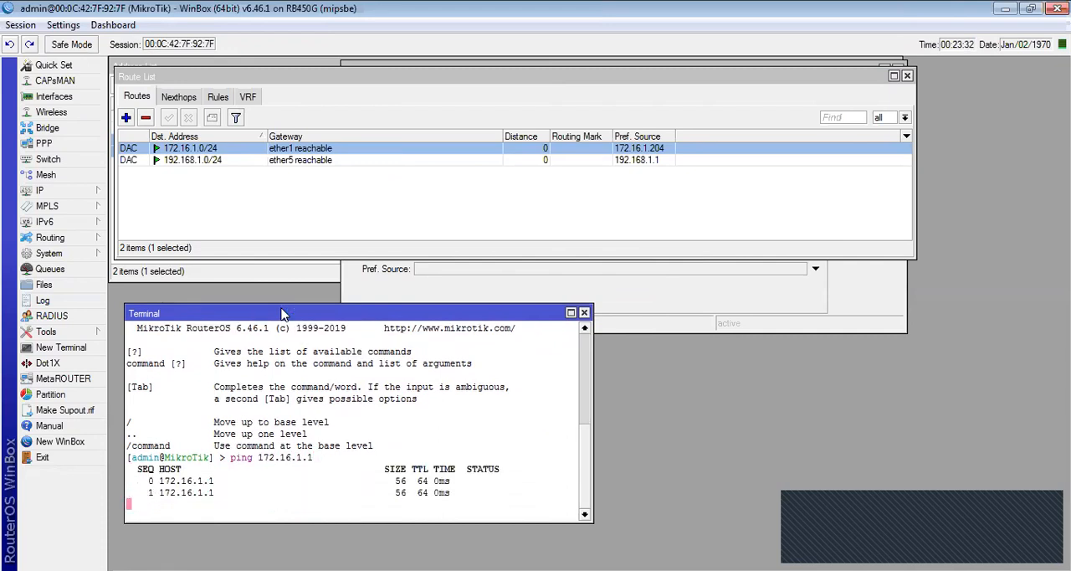
key(ctrl+c)
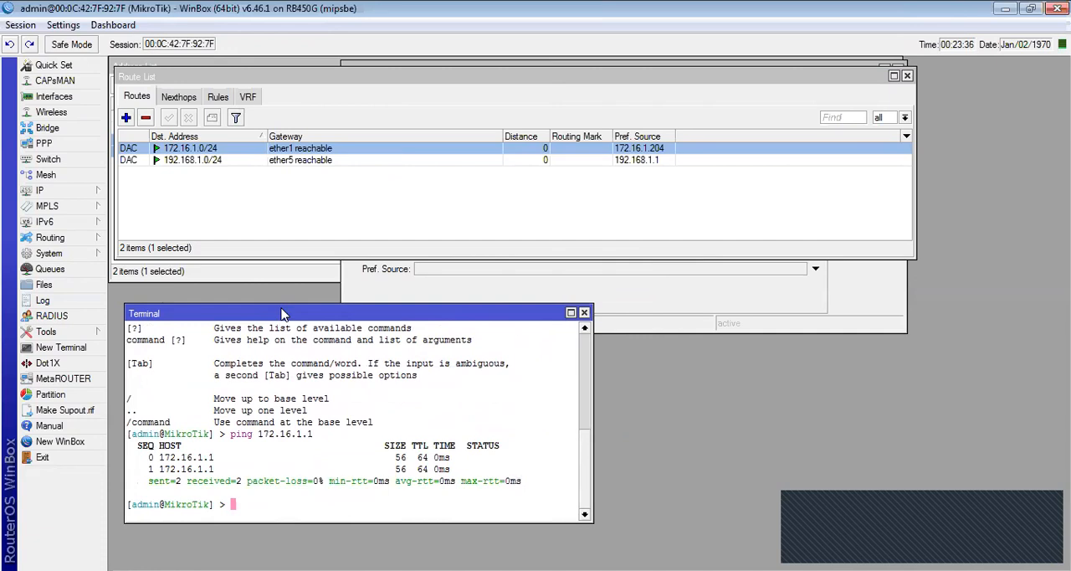
- Test internet reachability before saving the route by pinging 8.8.8.8, stopping after a few attempts
text(ping 8.8.8.8)
key(Return)
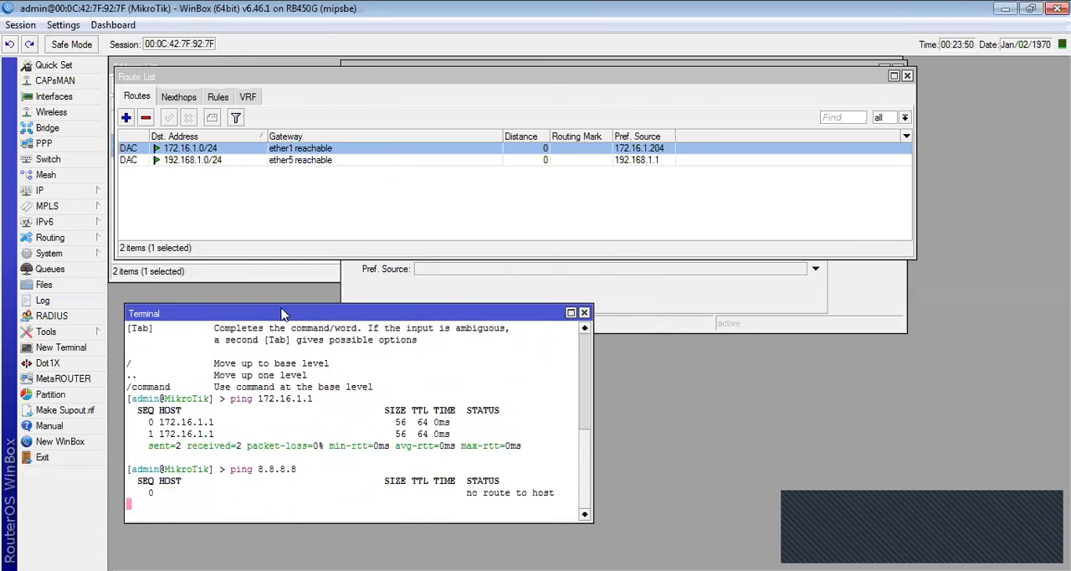
key(ctrl+c)
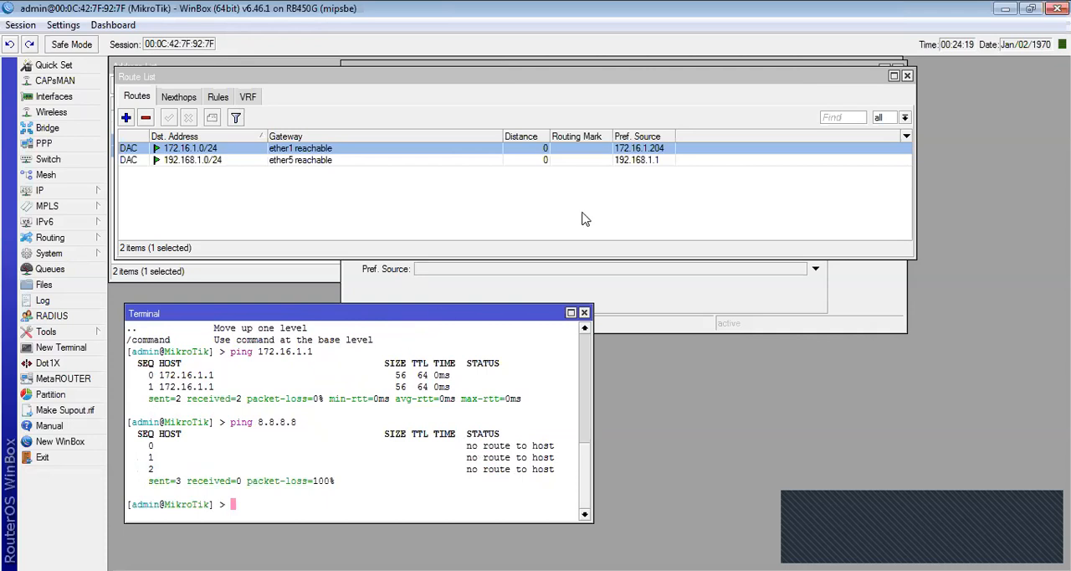
- Save the pending default route through 172.16.1.1 and select it in the route list
click(515, 281)
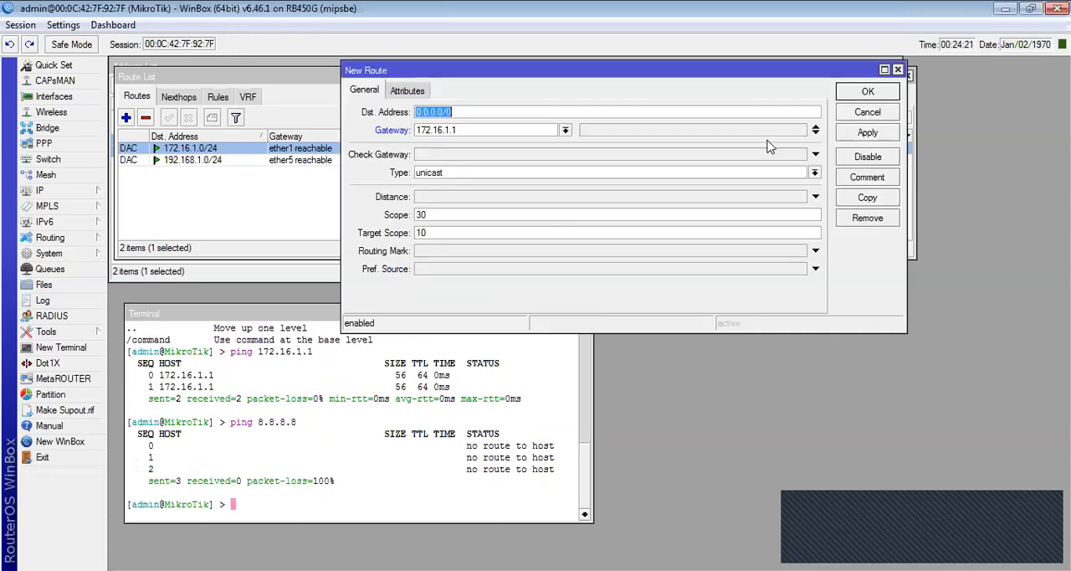
click(855, 95)
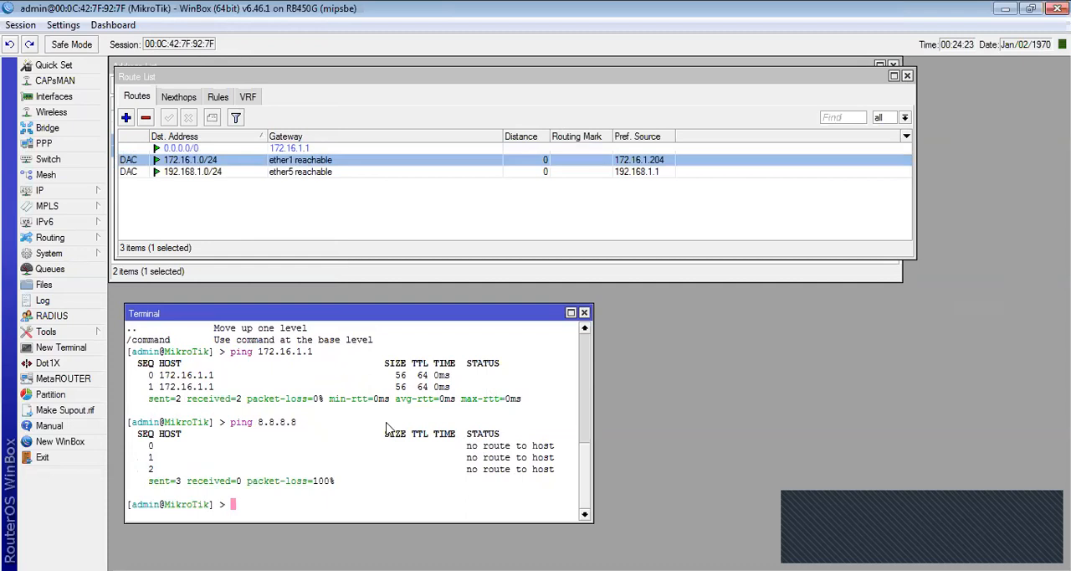
click(182, 148)
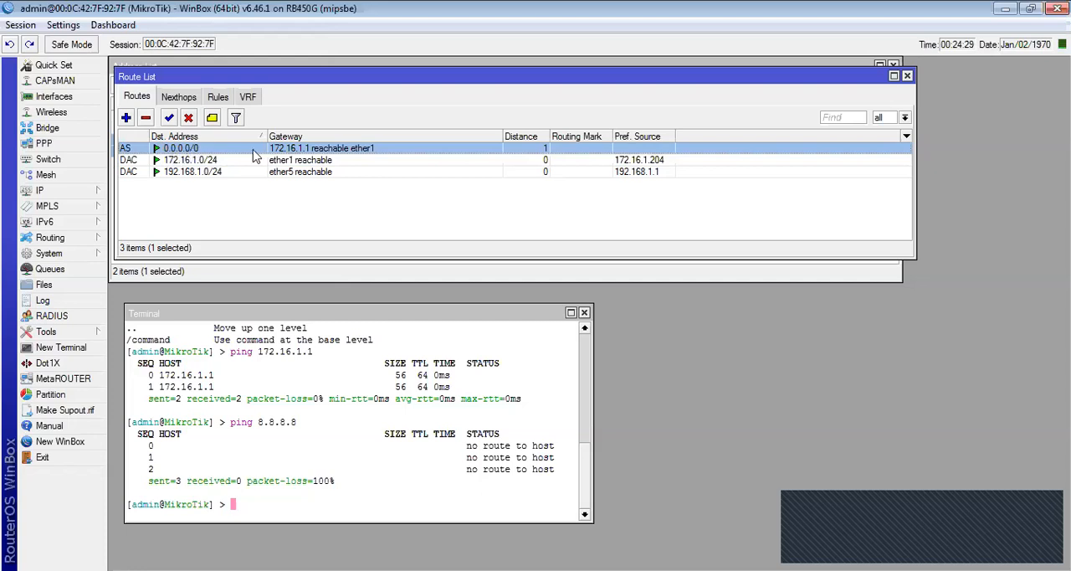
- Run the ping to 8.8.8.8 twice more from the terminal to test the default route
click(306, 402)
key(Up)
key(Return)
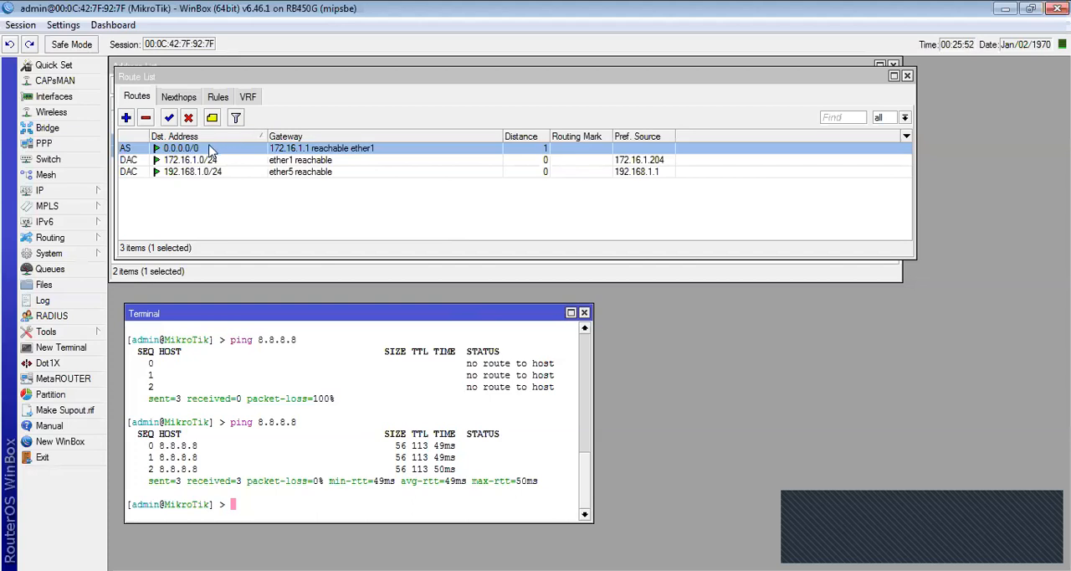
mouse_move(211, 151)
key(Up)
key(Return)
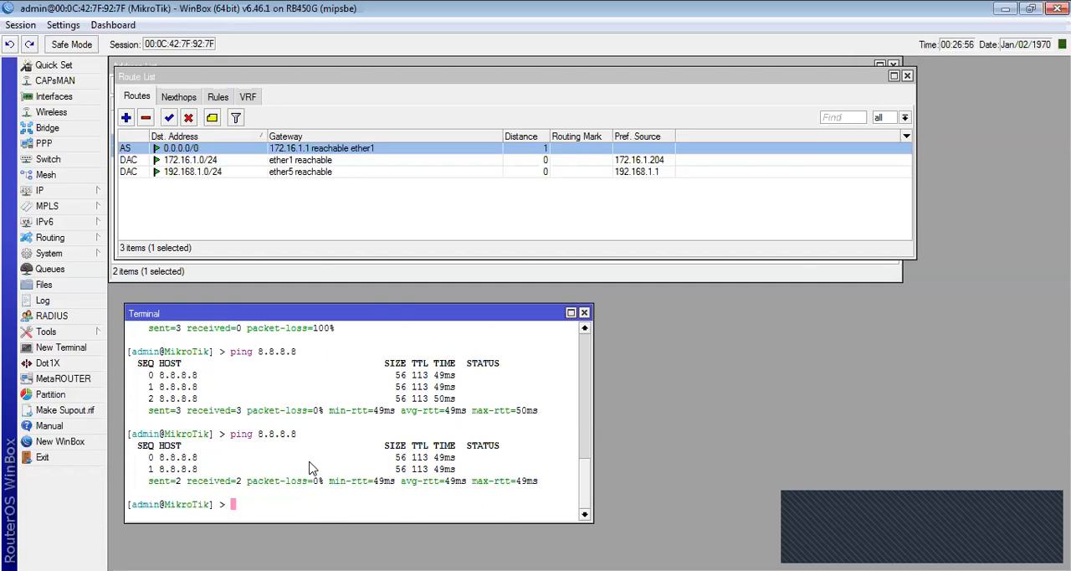
- Ping yahoo.com from the terminal to test domain name resolution
text(ping yahoo.com)
key(Return)
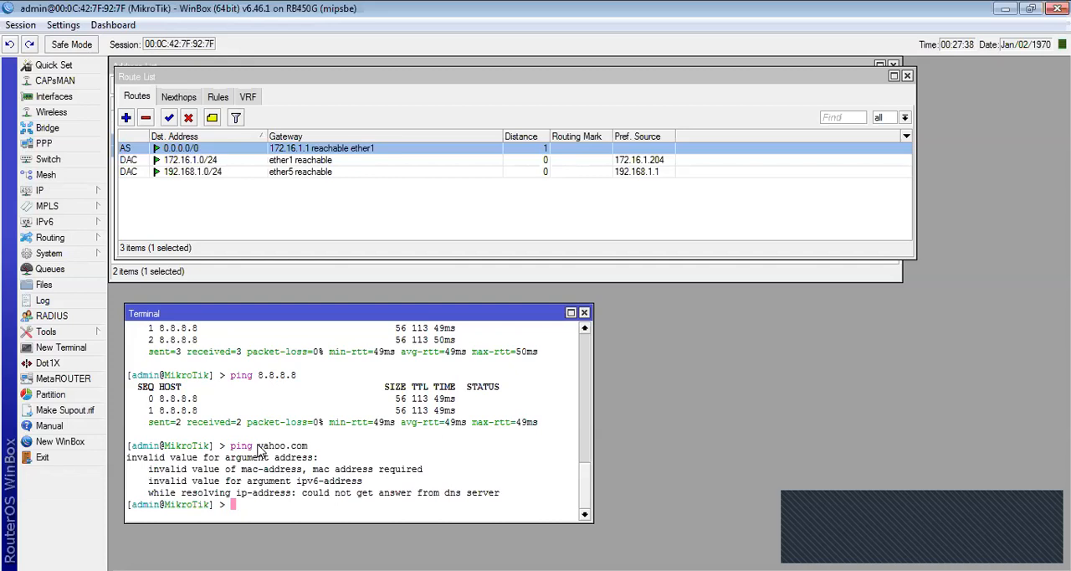
- Set the router's DNS servers to 118.179.223.10 and 202.4.96.6 and save the DNS settings
click(42, 190)
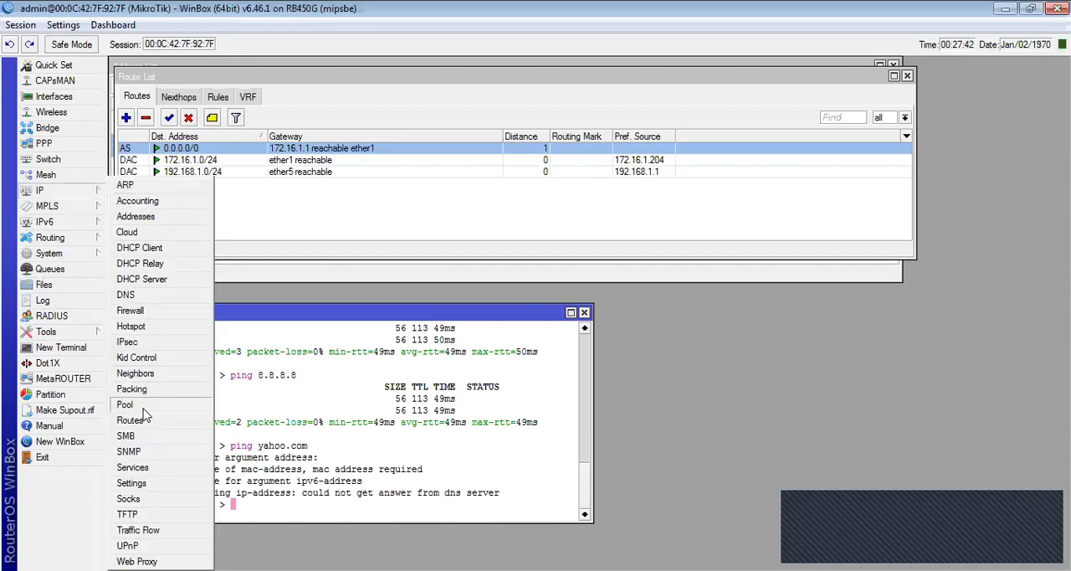
click(134, 295)
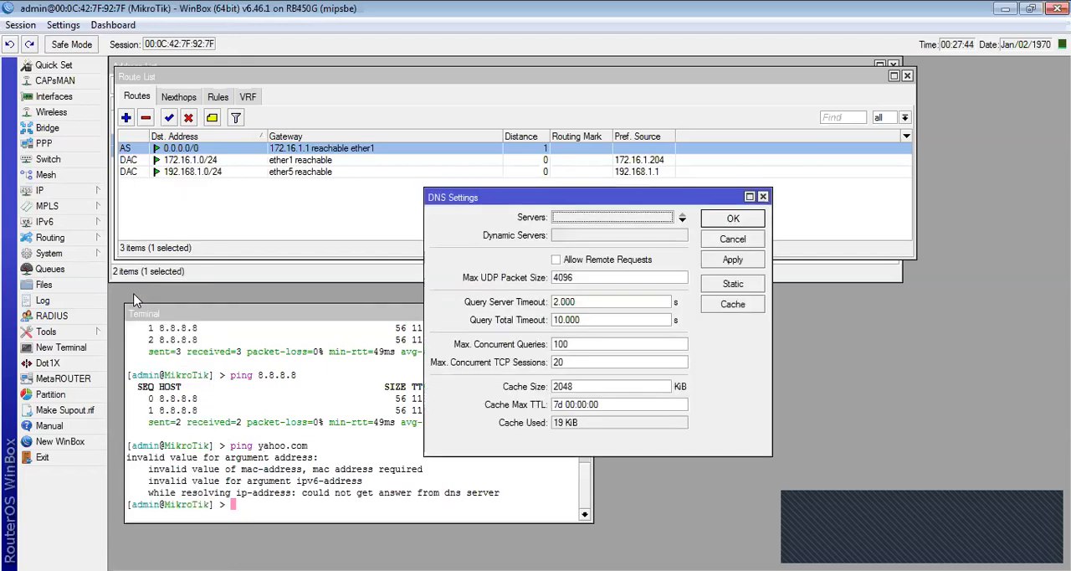
click(565, 217)
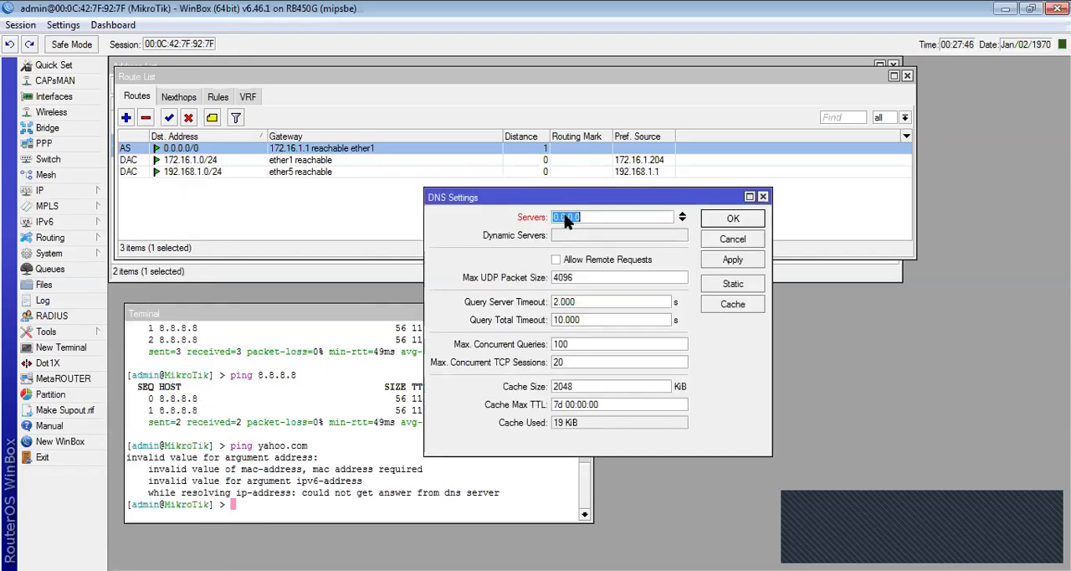
text(118.179.223.10)
click(682, 220)
text(202.4.1)
key(BackSpace)
text(96.6)
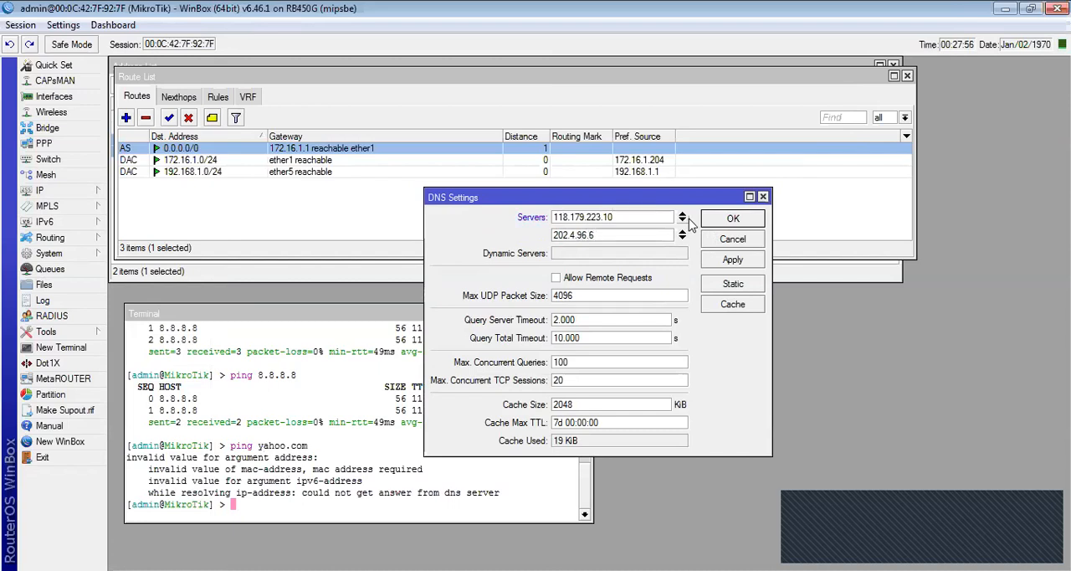
click(724, 219)
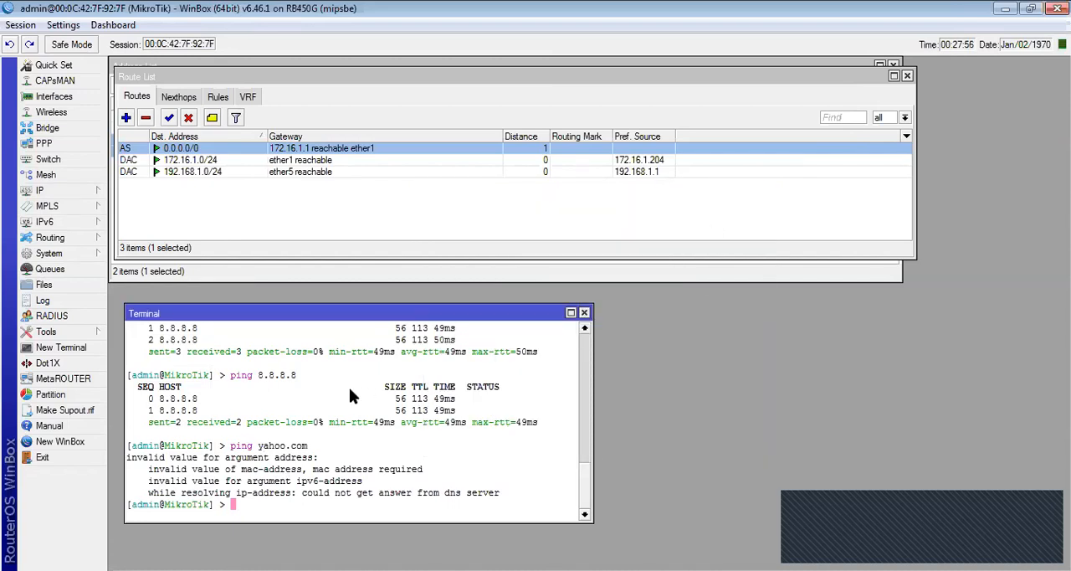
- Ping yahoo.com again to test name resolution, stop it after a few replies, and highlight the resolved IP address
key(Up)
key(Return)
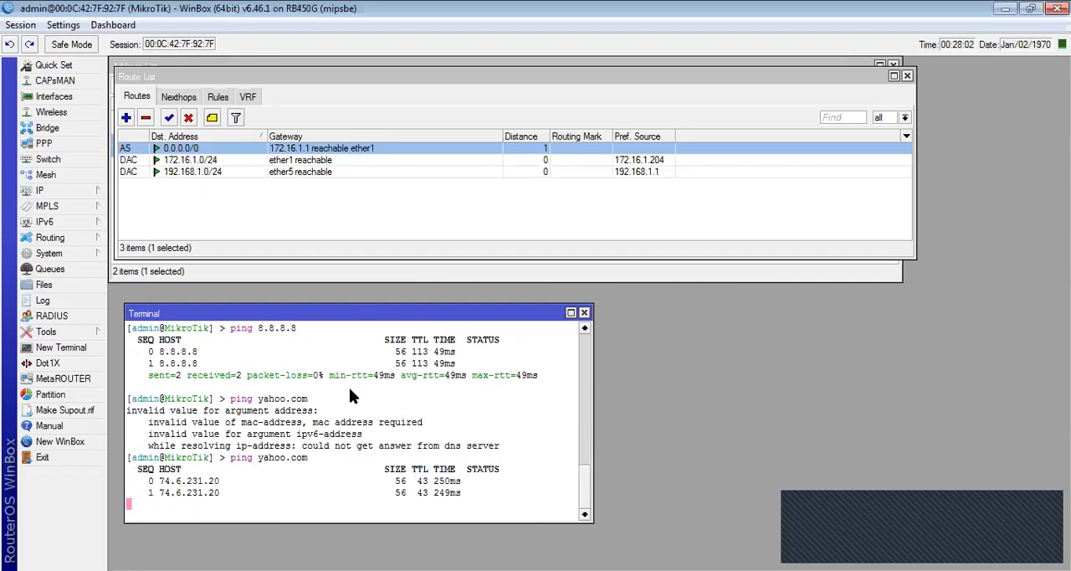
key(ctrl+c)
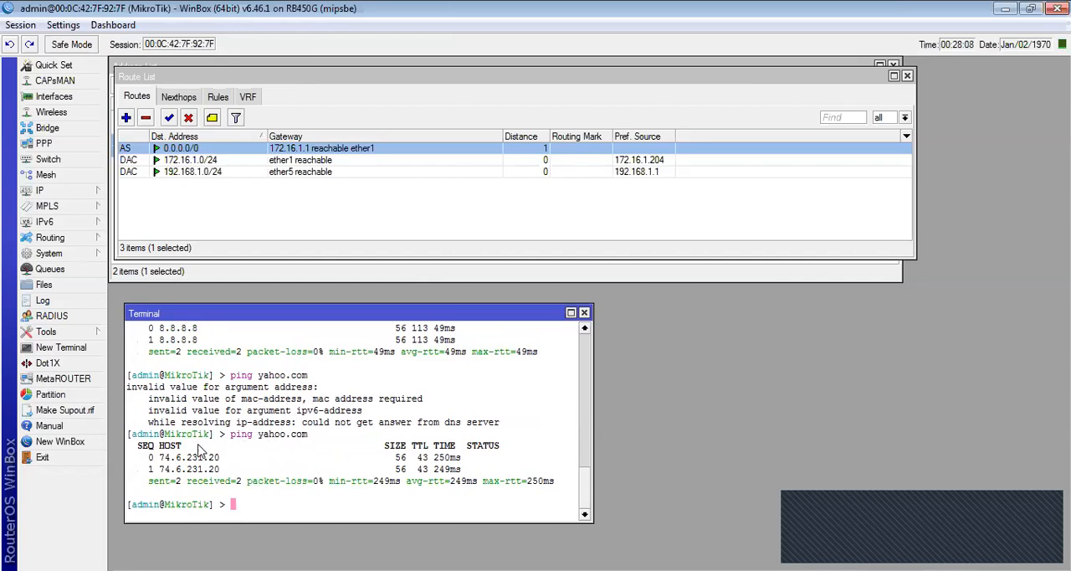
drag(157, 462, 222, 465)
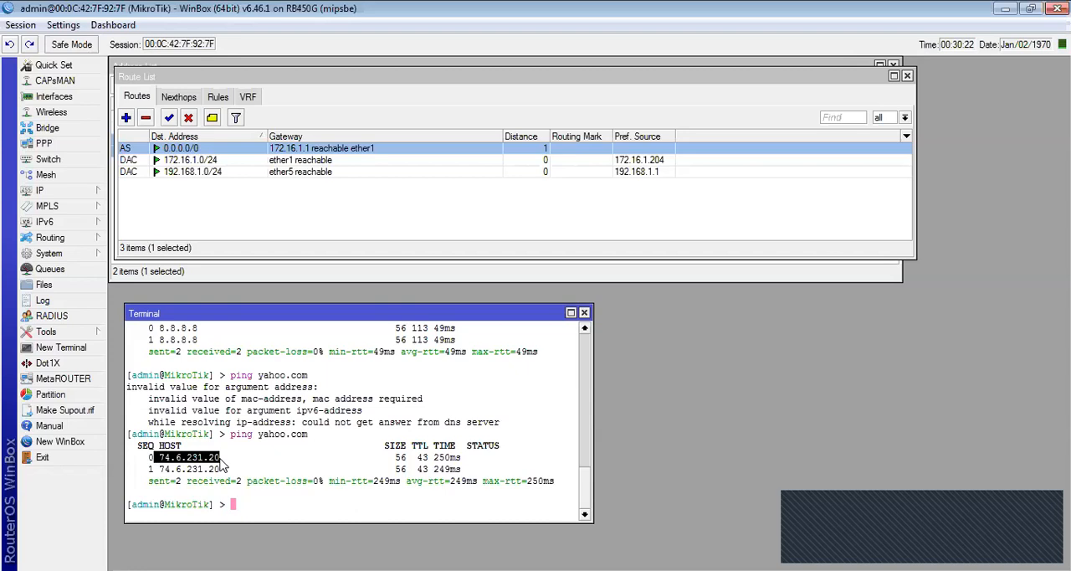
- Consult the address list and ping yahoo.com with src-address=192.168.1.1 to test internet access from the LAN address, stopping it after one attempt
key(Up)
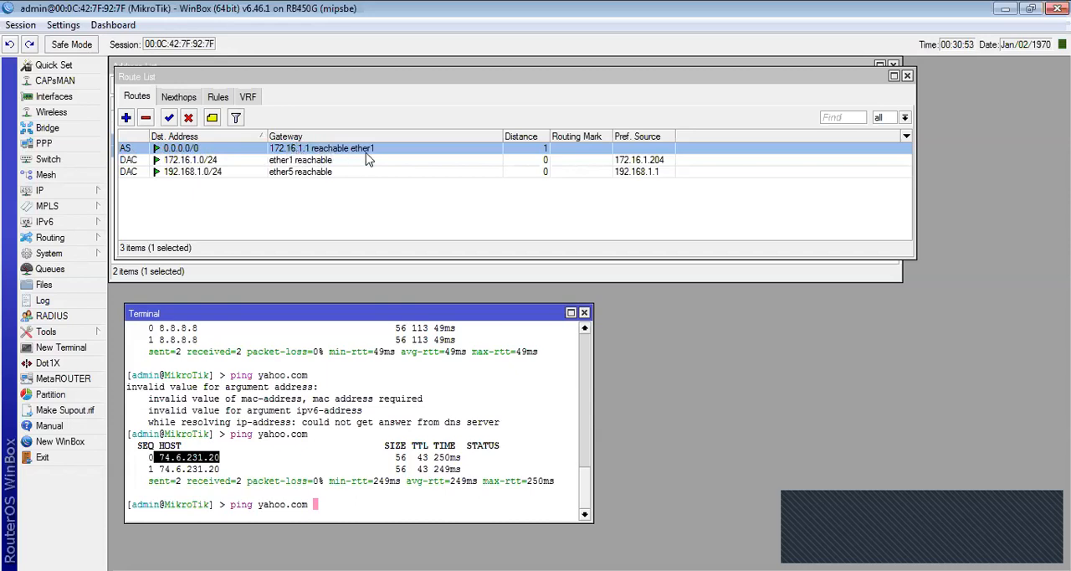
click(46, 192)
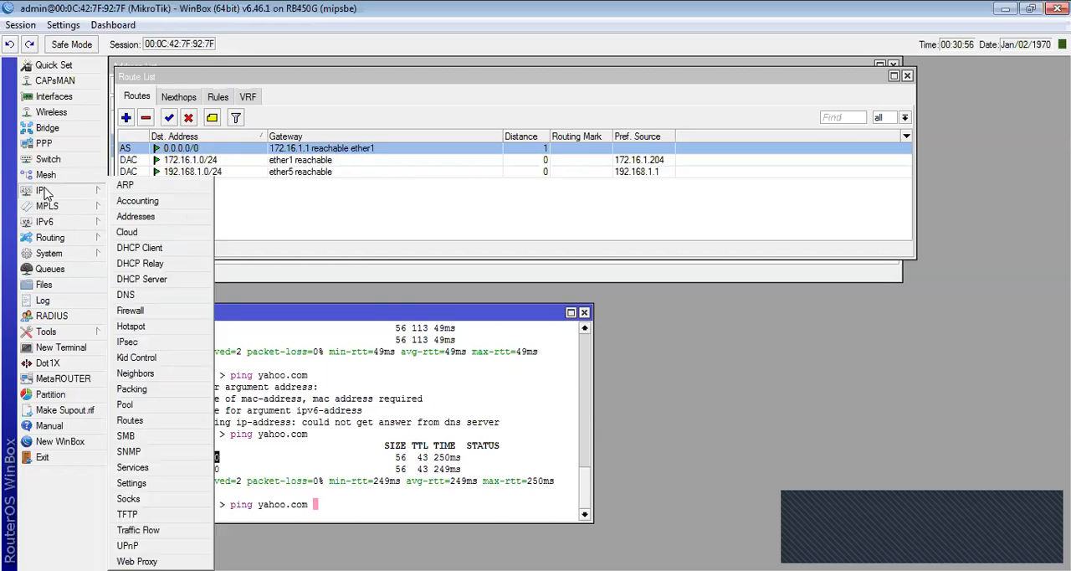
click(153, 219)
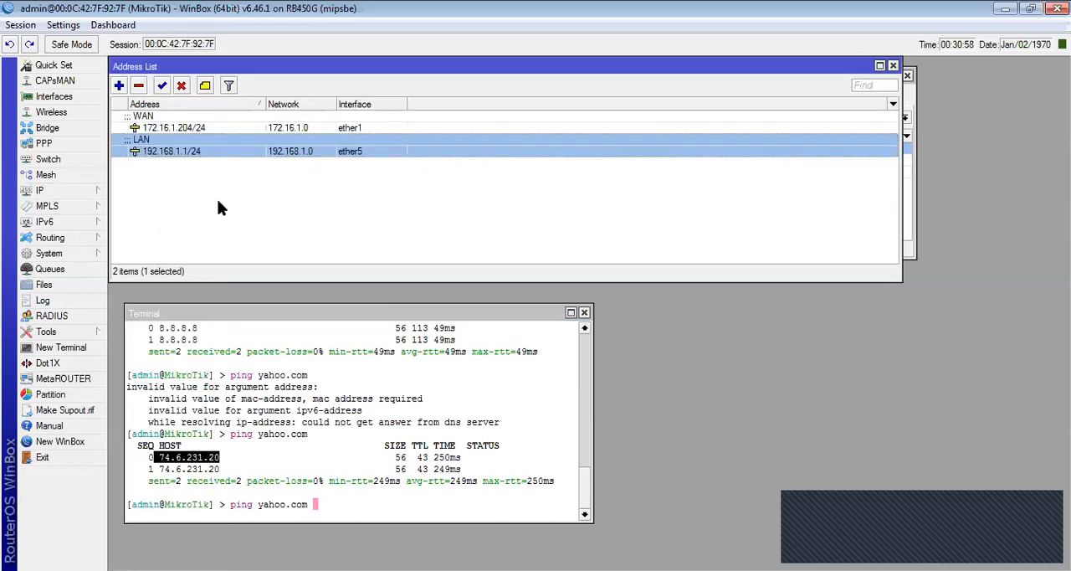
click(327, 127)
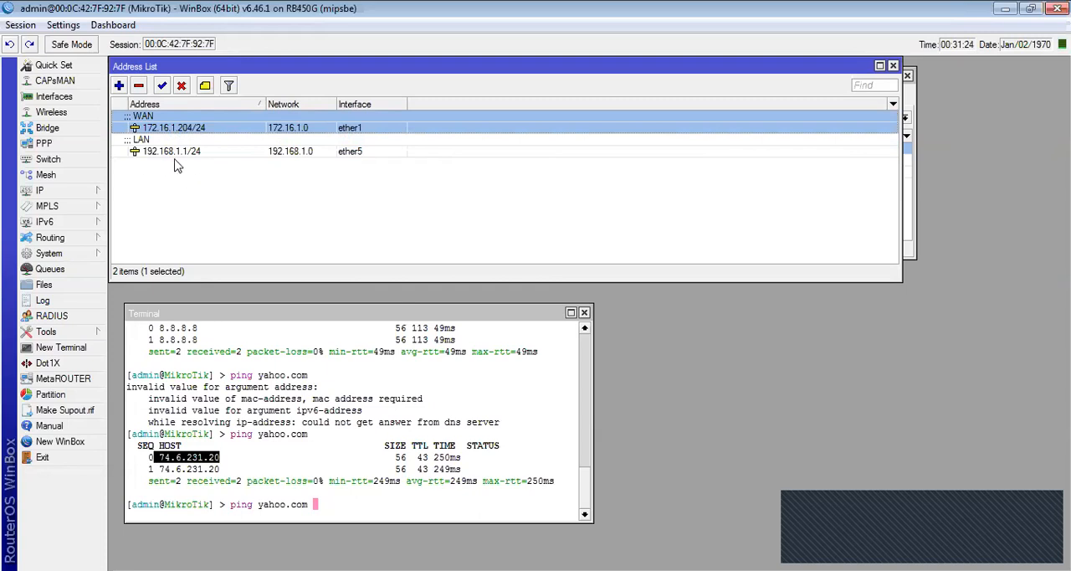
click(353, 450)
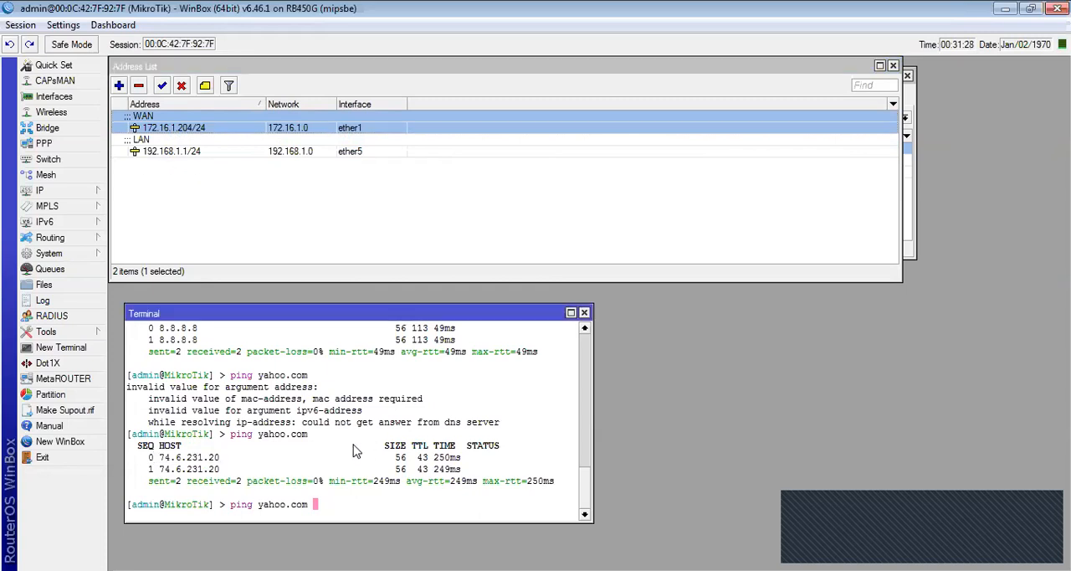
text(src-address=)
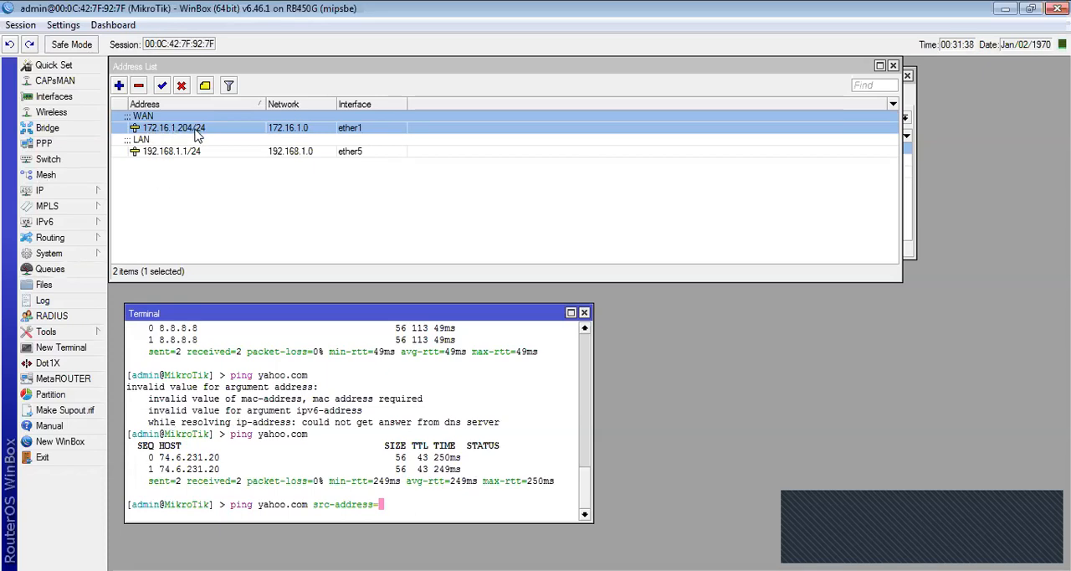
mouse_move(197, 136)
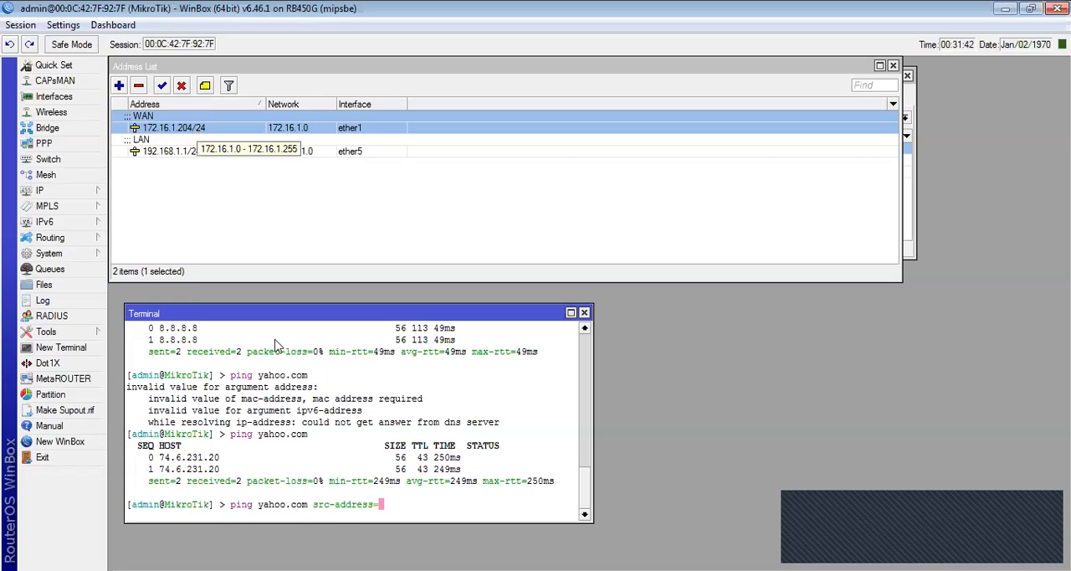
text(1)
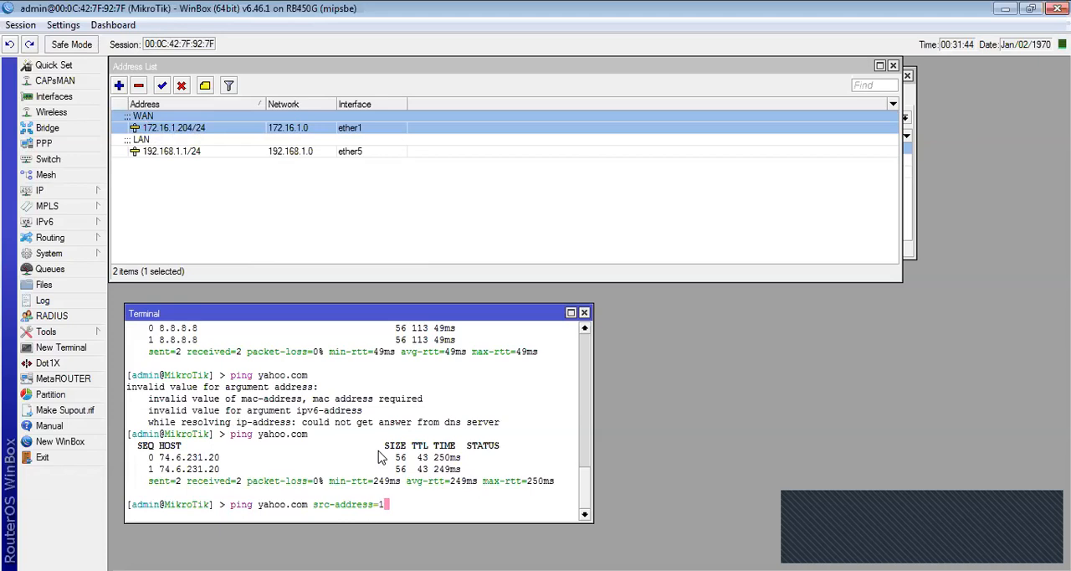
text(82.)
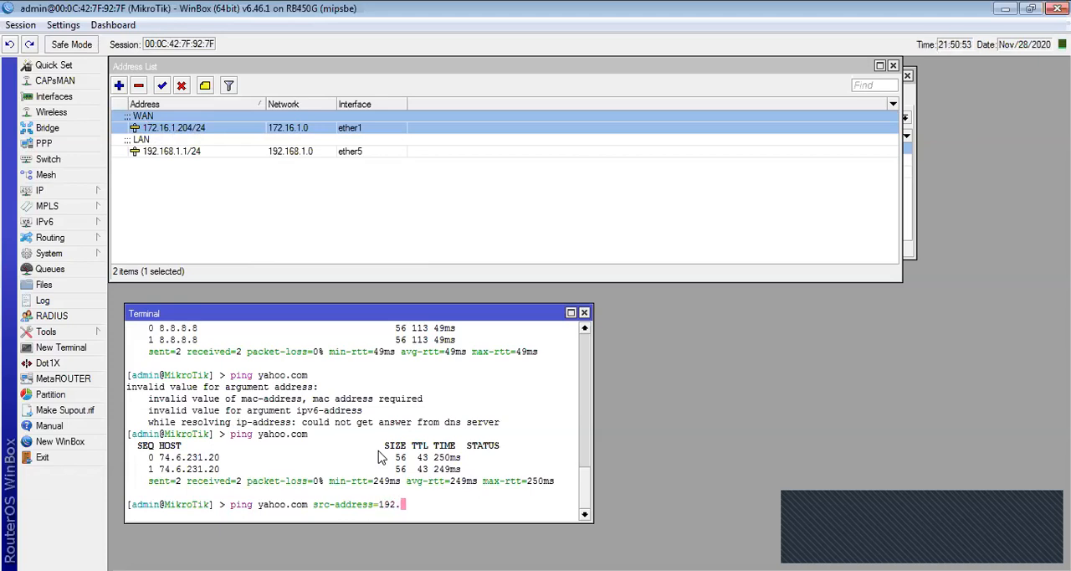
text(168.1.1)
key(Return)
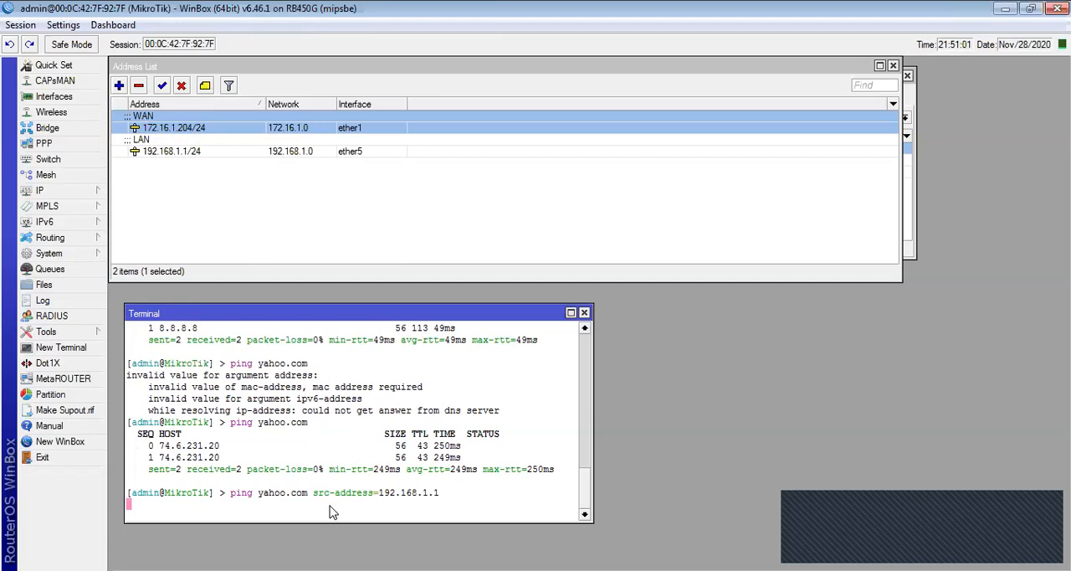
key(ctrl+c)
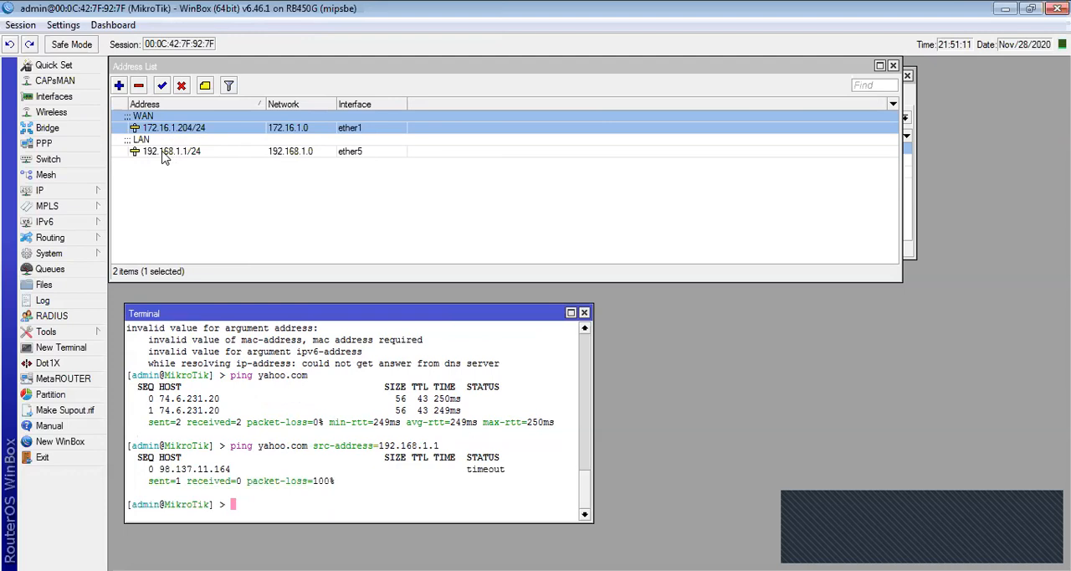
click(61, 191)
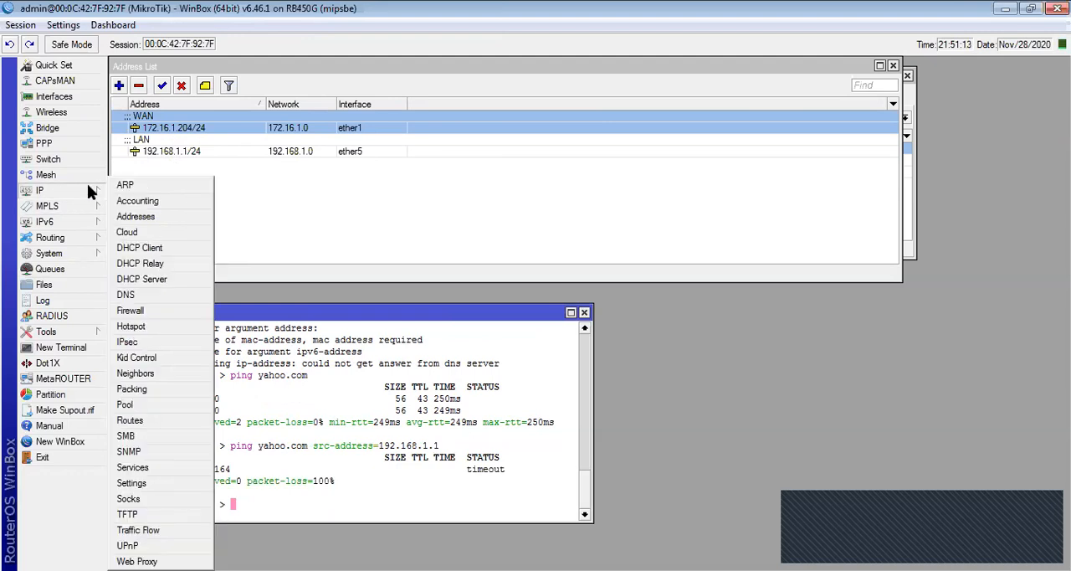
click(154, 254)
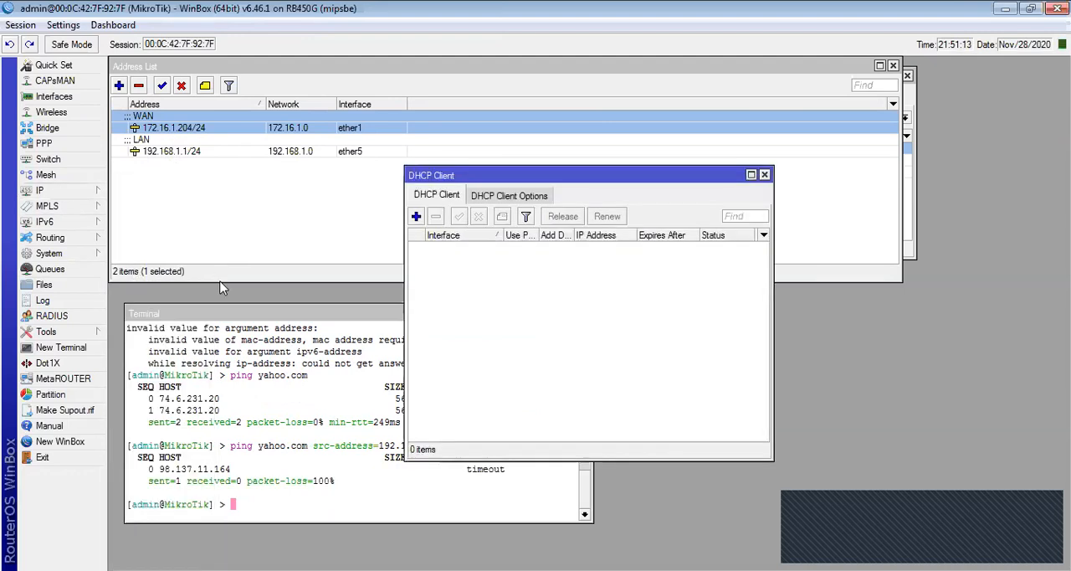
click(764, 175)
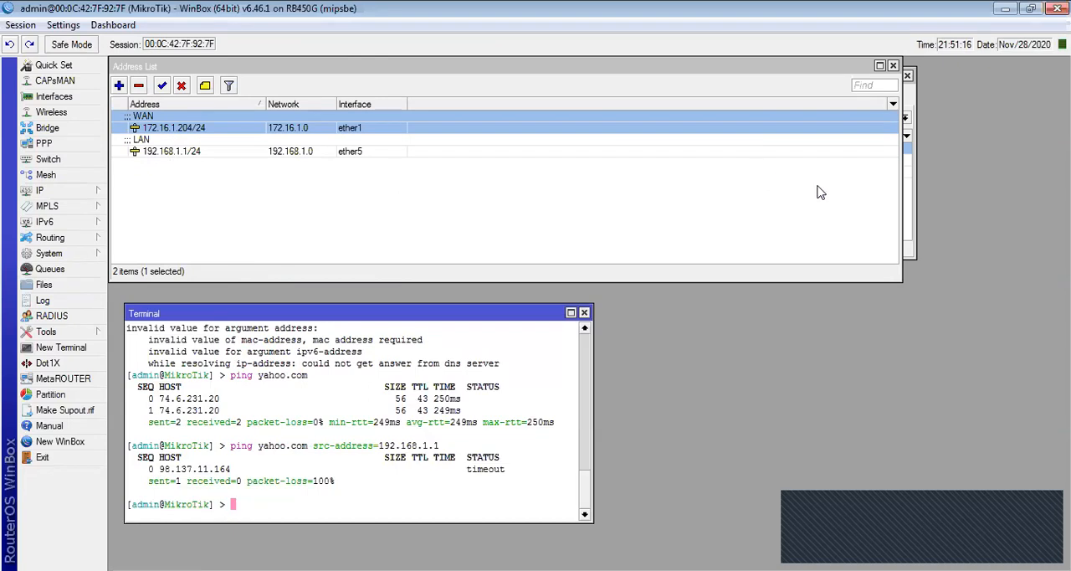
- Bring the route list forward and repeat the yahoo.com ping sourced from 192.168.1.1
click(909, 211)
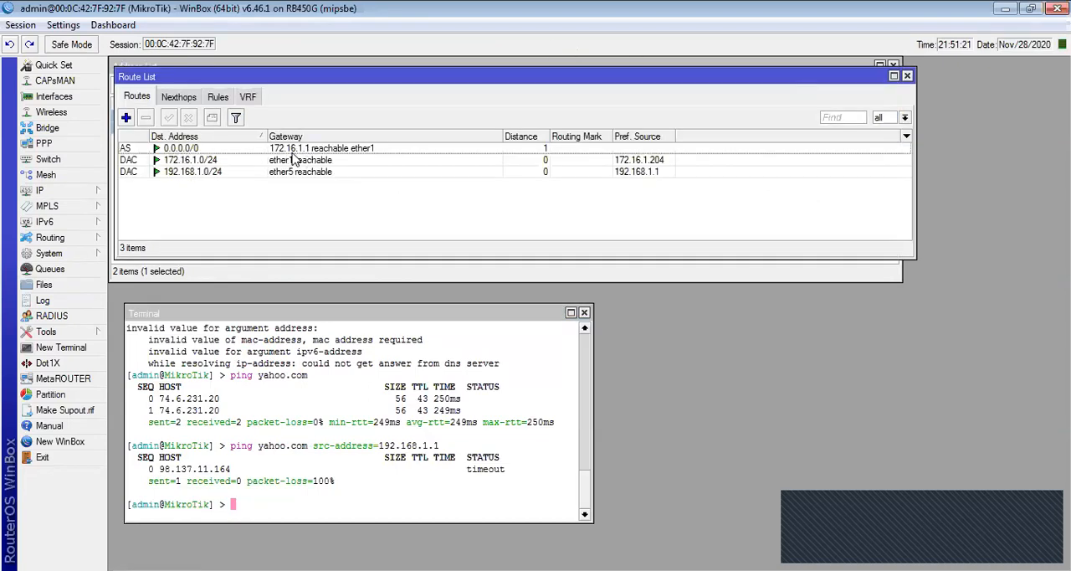
click(293, 447)
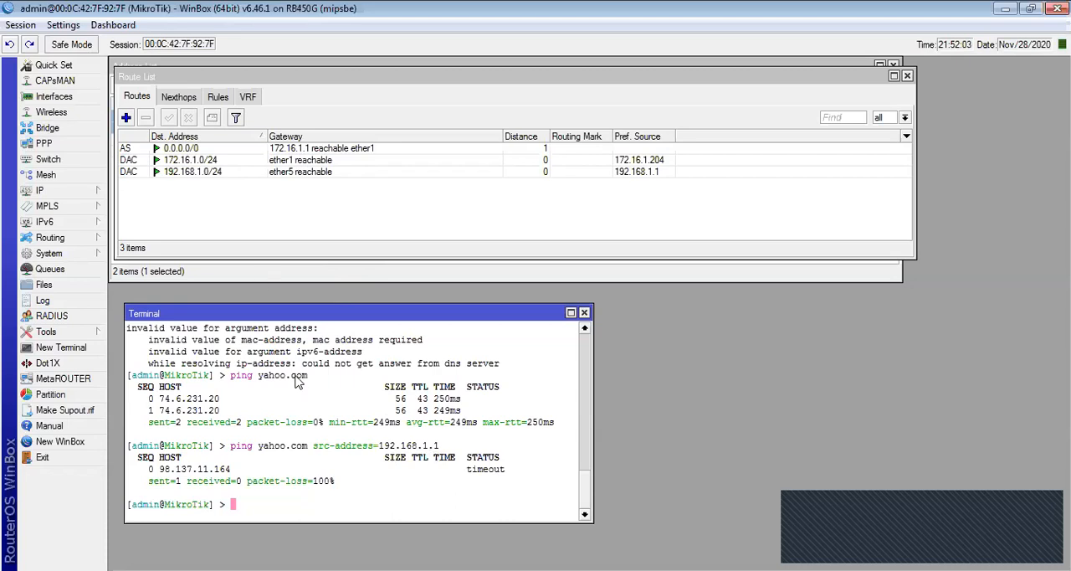
key(Up)
key(Return)
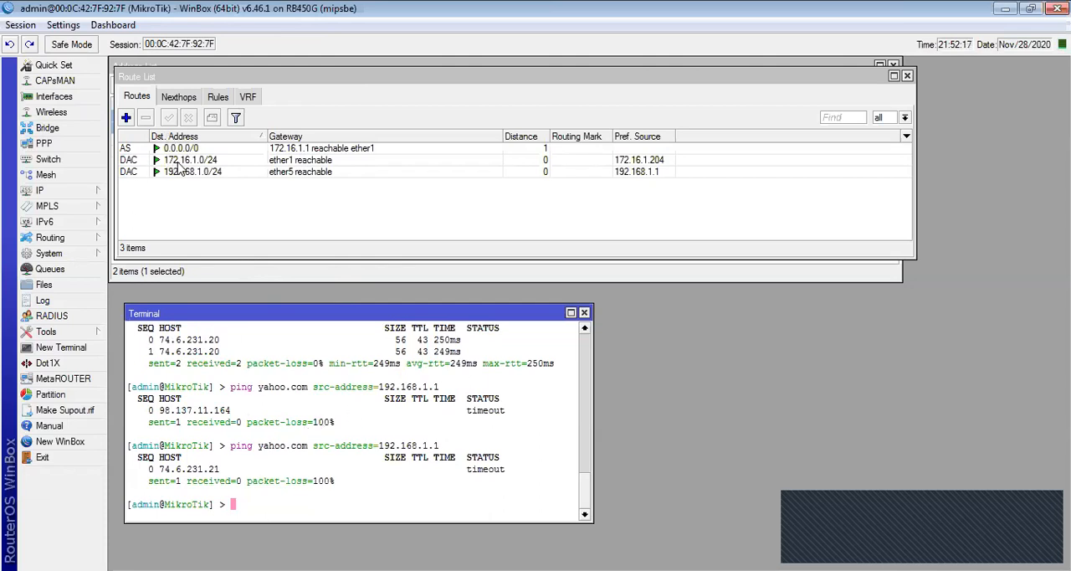
- Check the LAN network in the address list and start a srcnat firewall NAT rule with source address 192.168.1.0/24
click(60, 191)
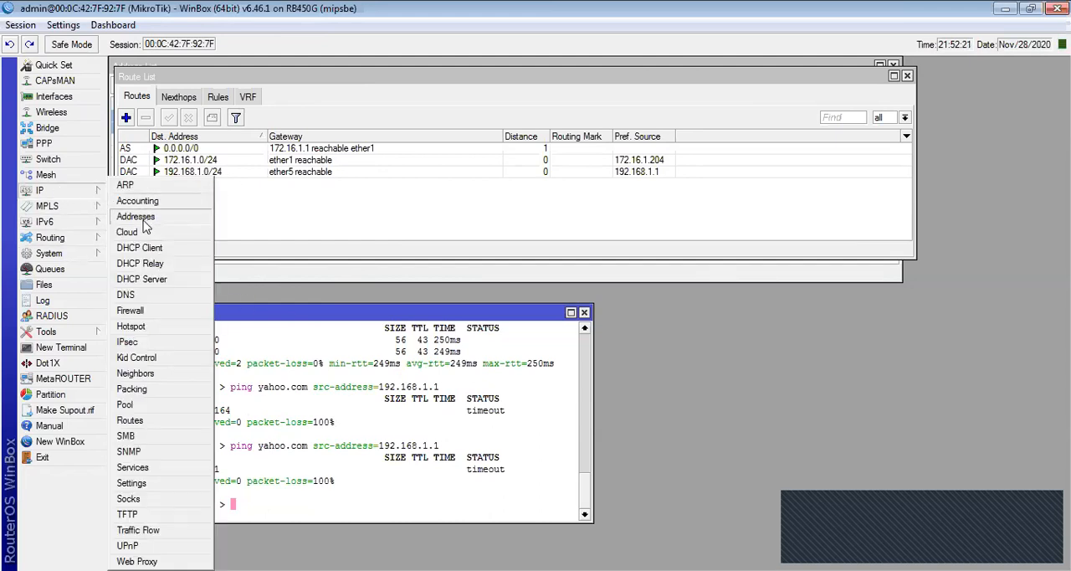
click(142, 220)
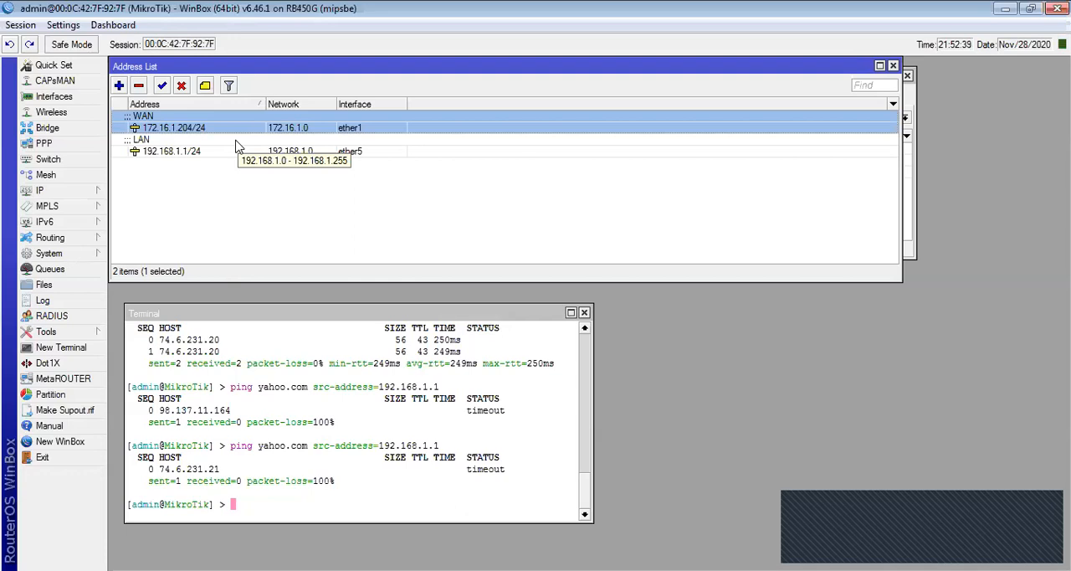
click(69, 194)
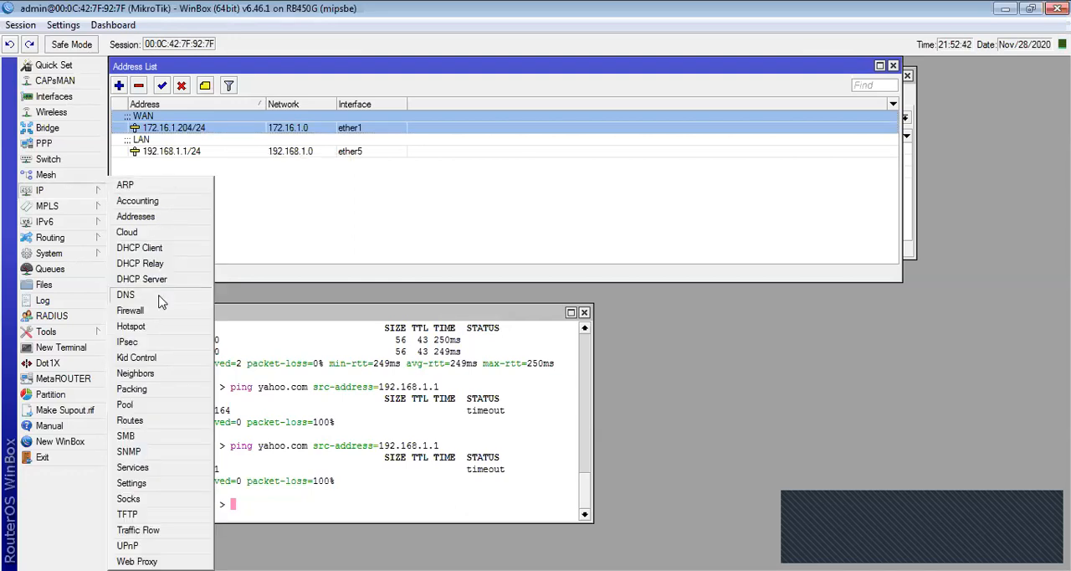
click(219, 312)
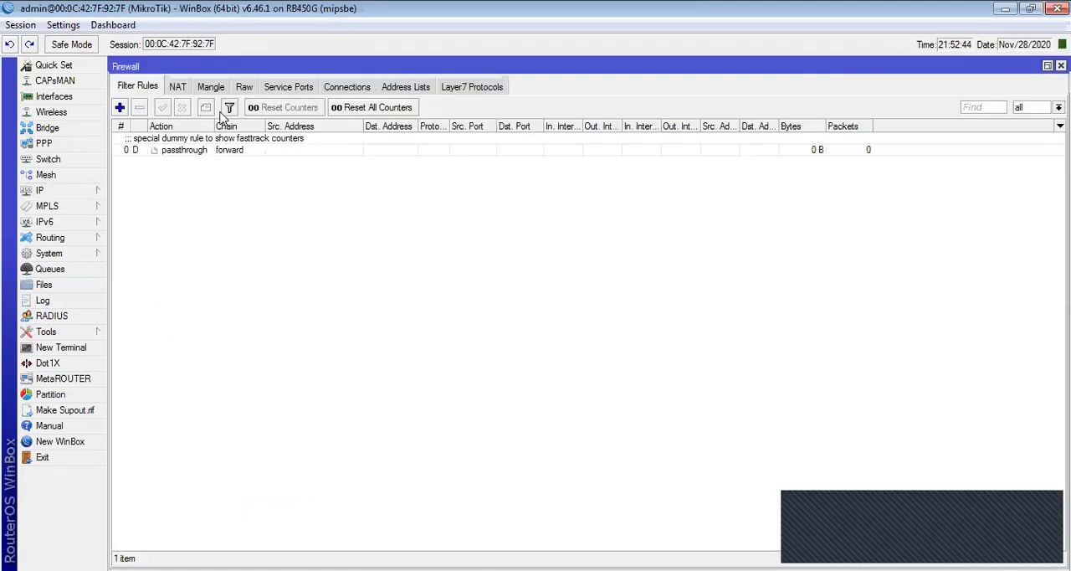
click(178, 89)
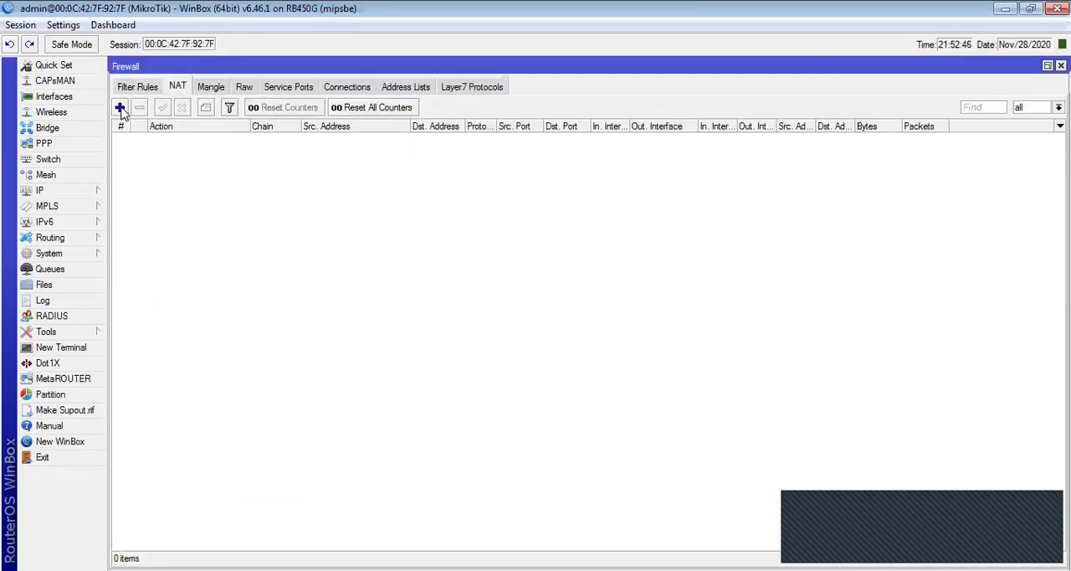
click(119, 107)
click(201, 189)
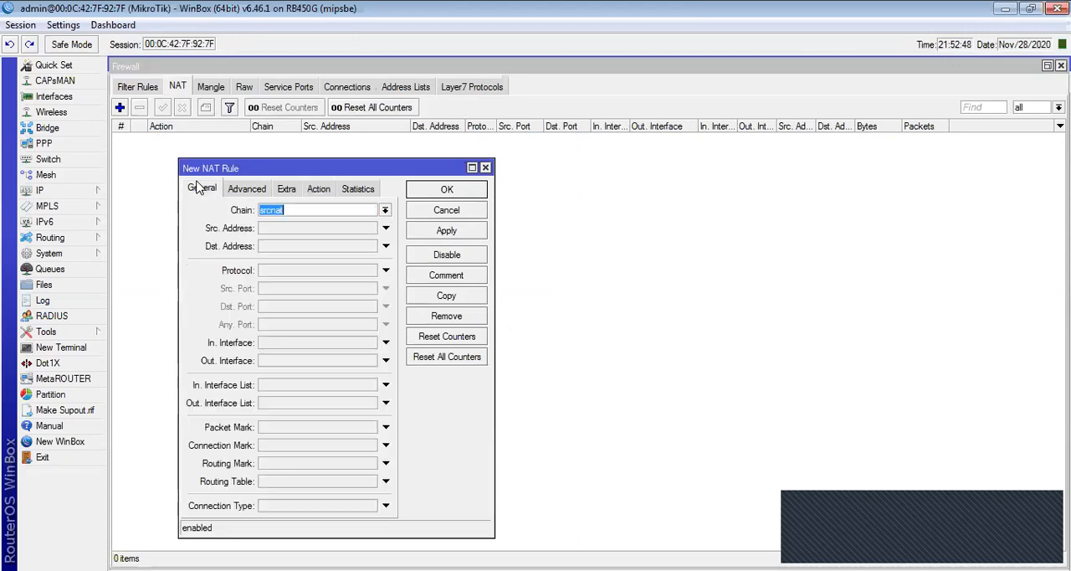
click(280, 231)
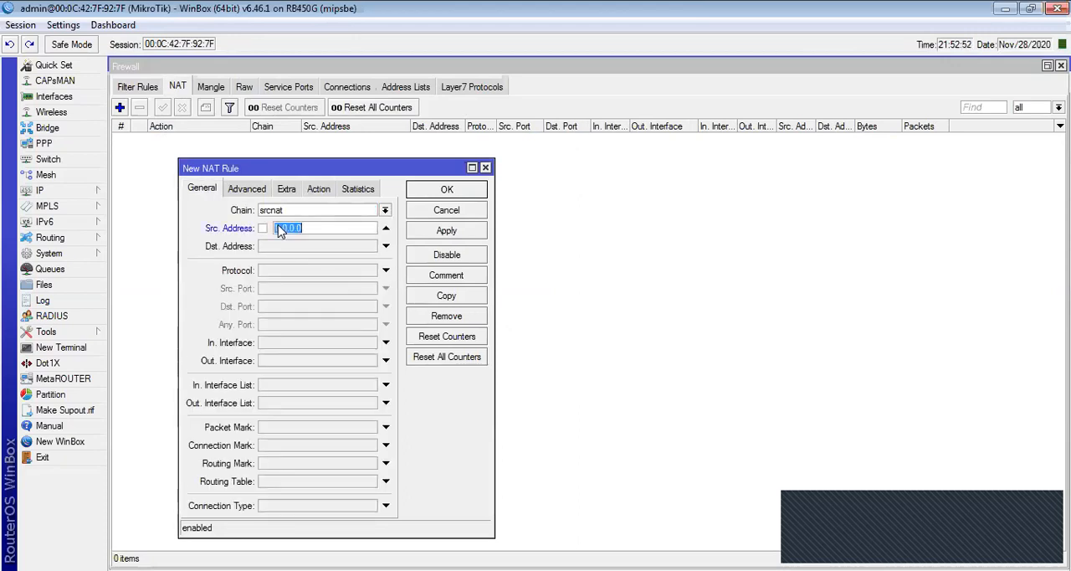
text(192.168.1.0/24)
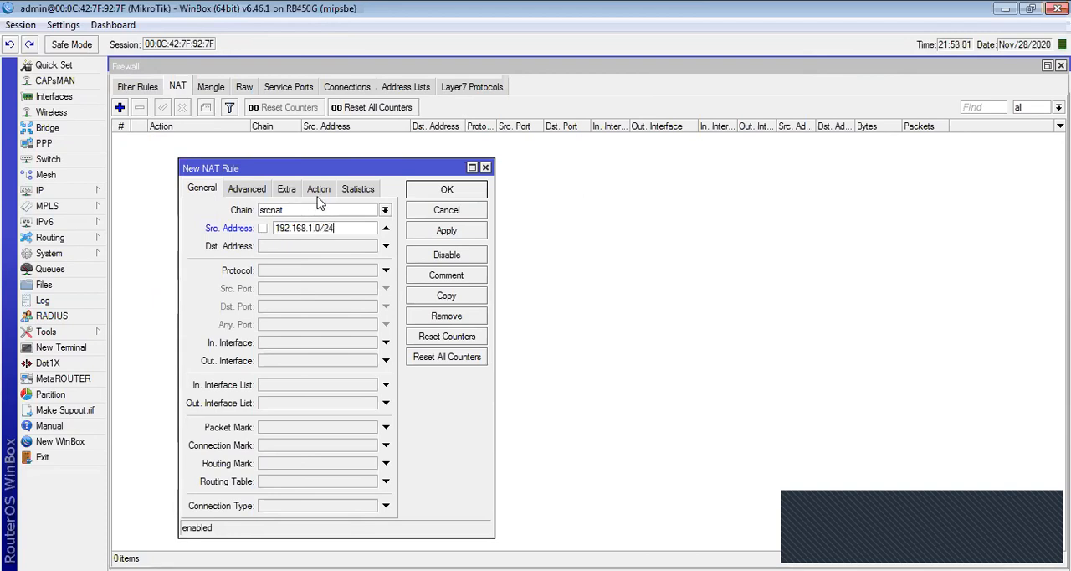
- Set the new NAT rule's action to masquerade
click(318, 190)
click(318, 213)
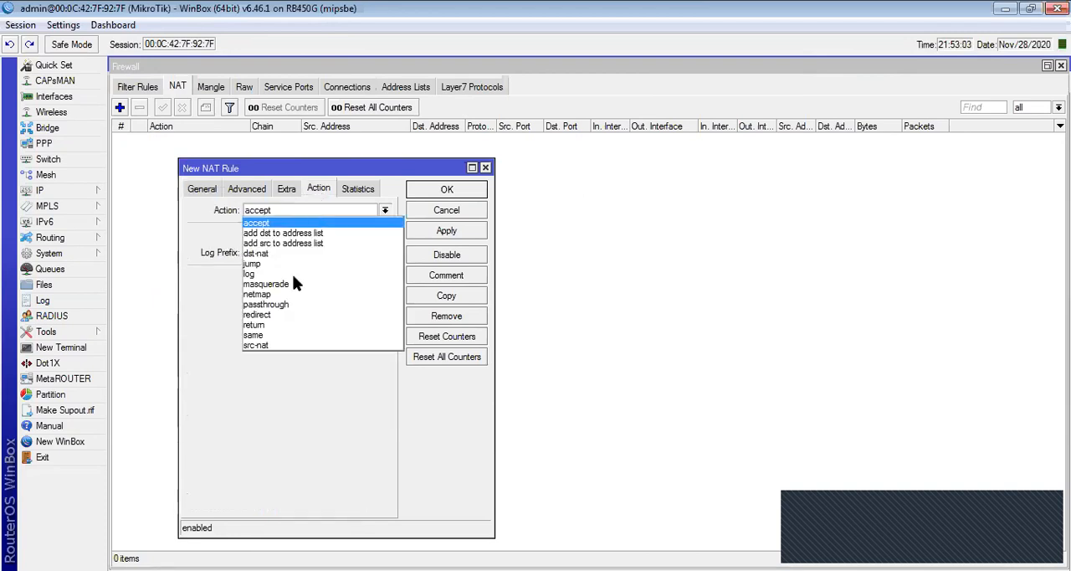
click(293, 283)
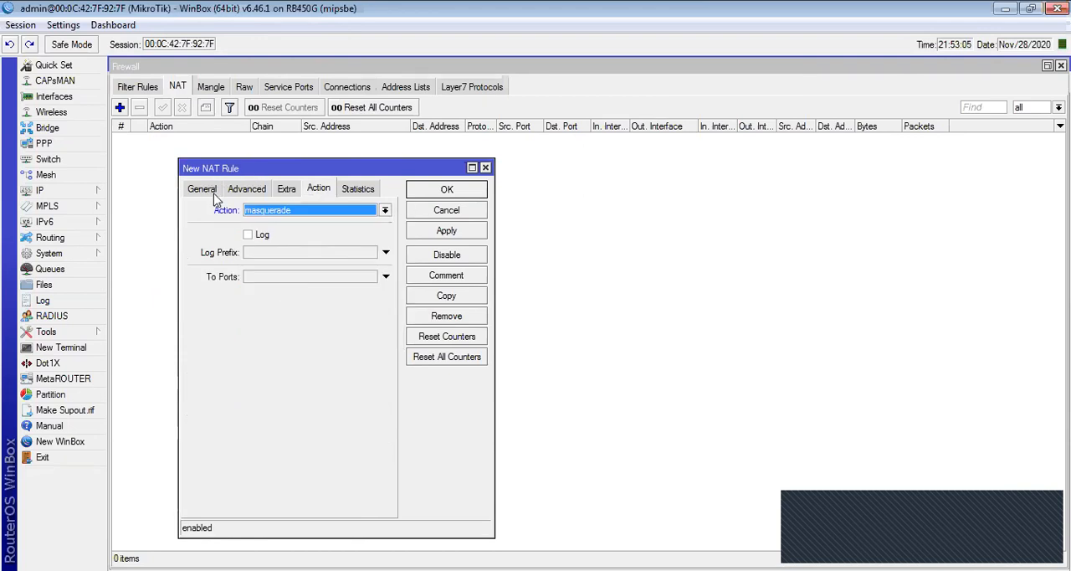
- Save the masquerade NAT rule and shrink the Firewall window to uncover the address list and terminal
click(447, 189)
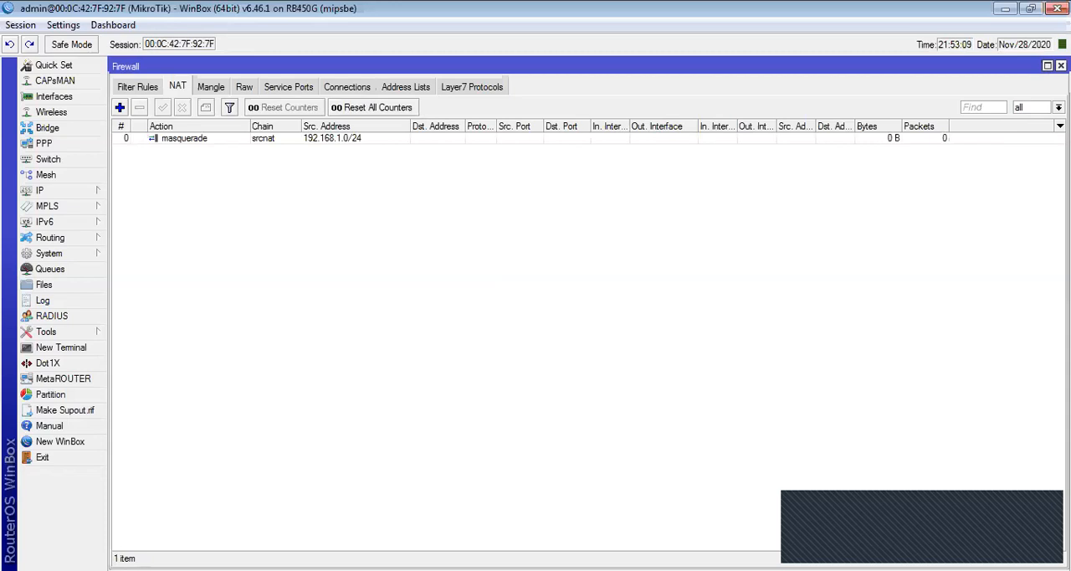
drag(1068, 58, 770, 394)
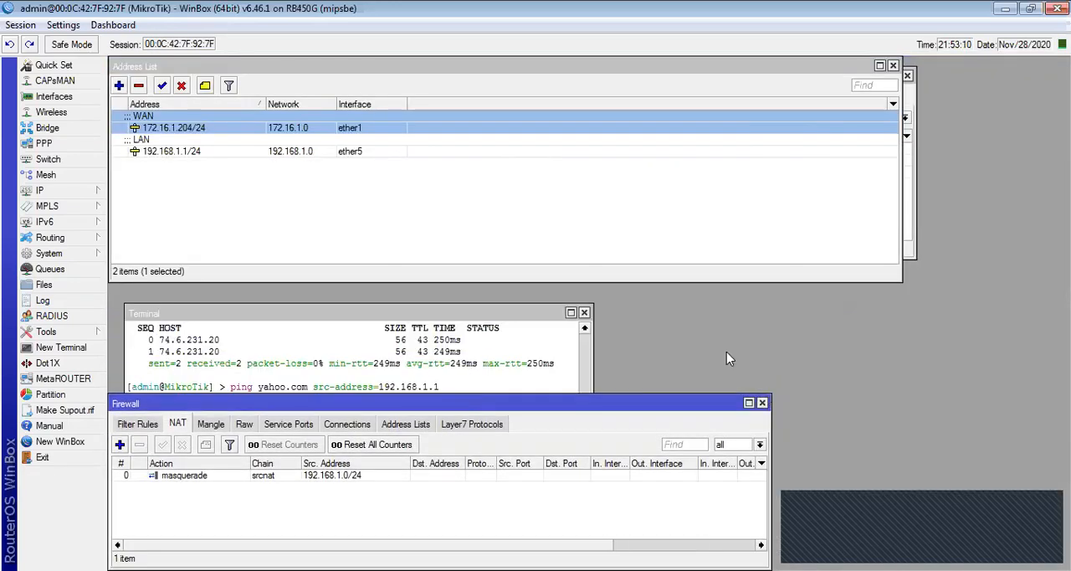
- Move the terminal clear of the NAT rule list and rerun the yahoo.com ping with src-address=192.168.1.1
click(415, 343)
click(437, 173)
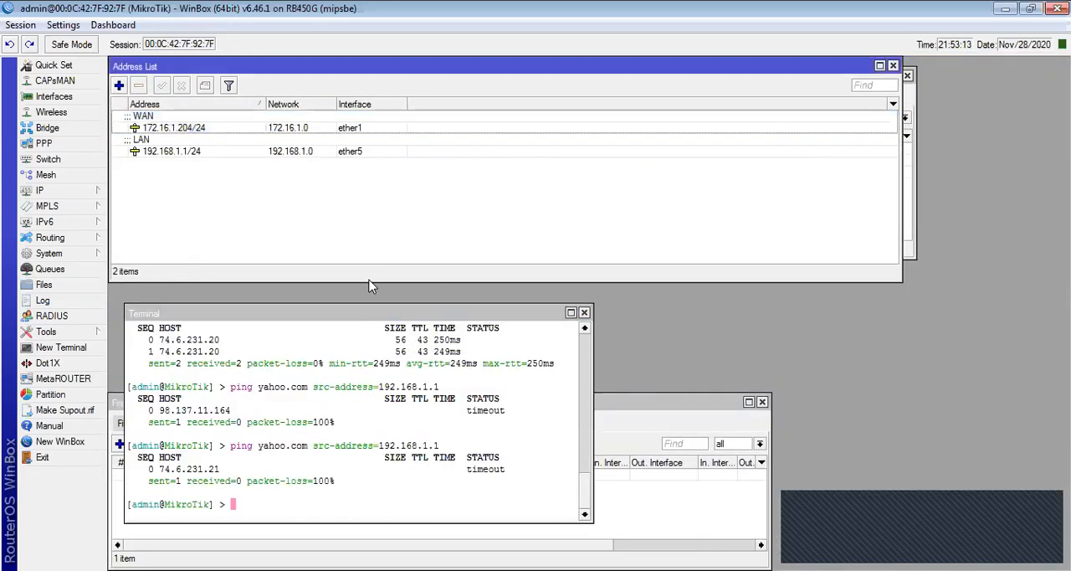
drag(354, 315, 473, 120)
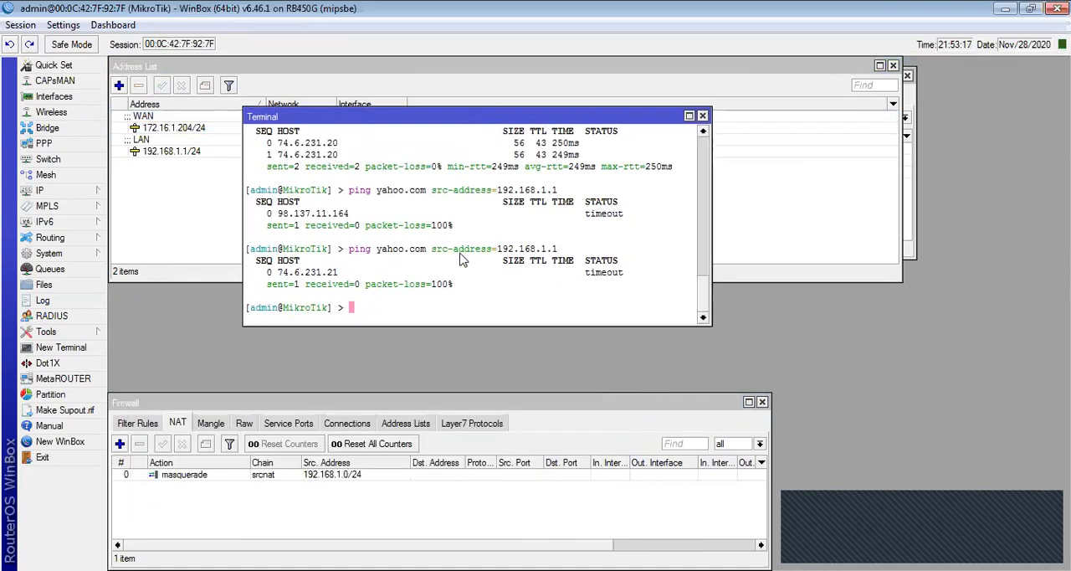
key(Up)
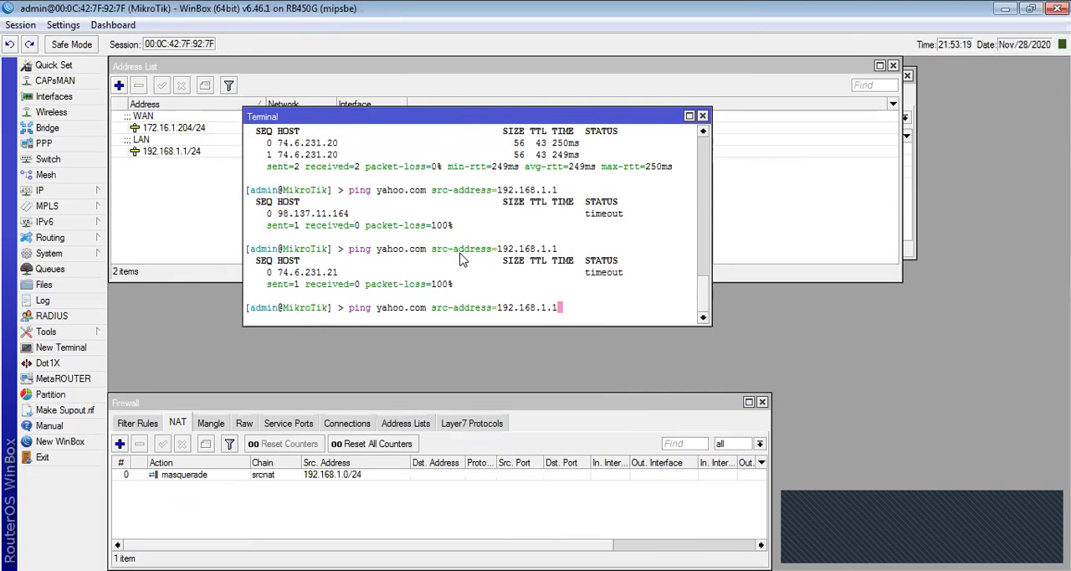
key(Return)
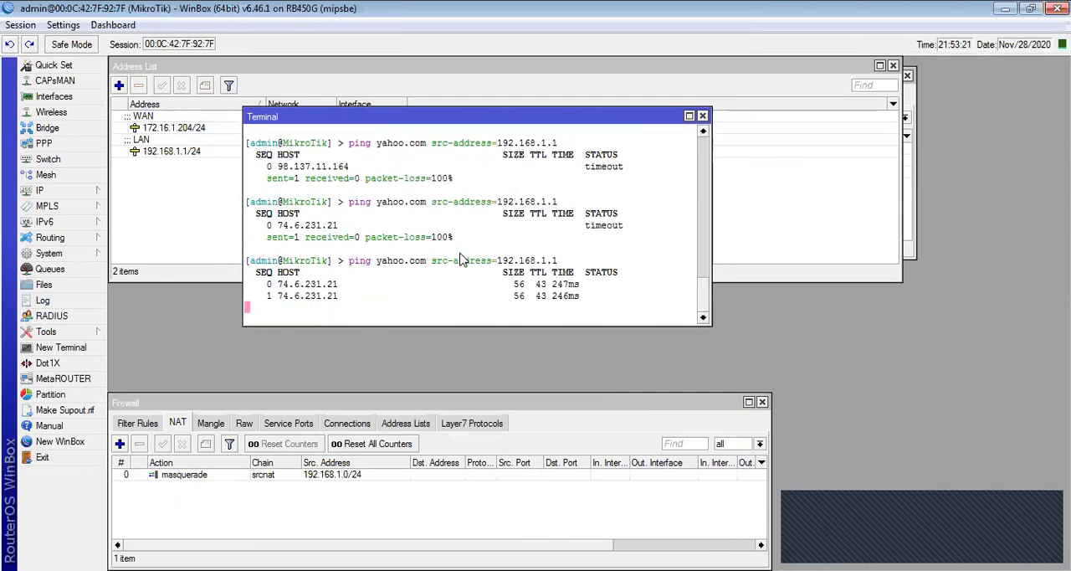